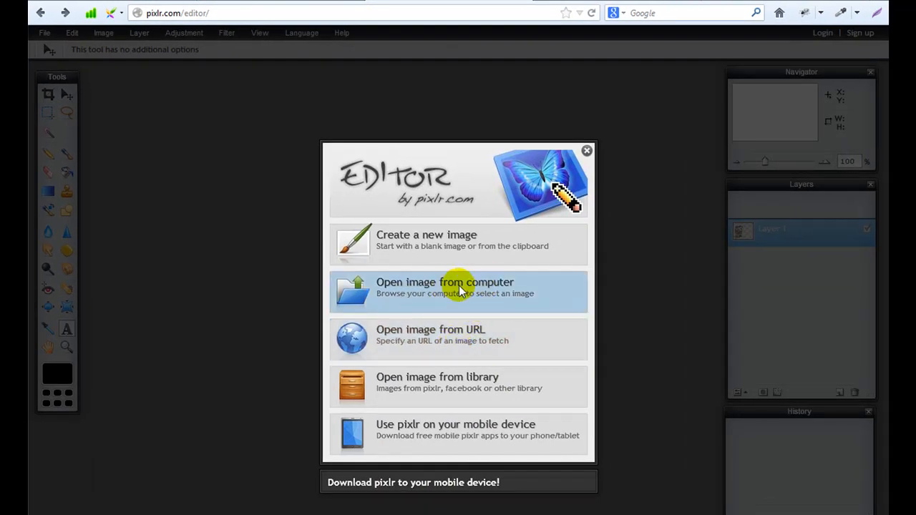
# Open 300x250.psd from the Banner Set 1 folder, then reposition and enlarge its image window to leave room beside it.
pyautogui.click(461, 289)
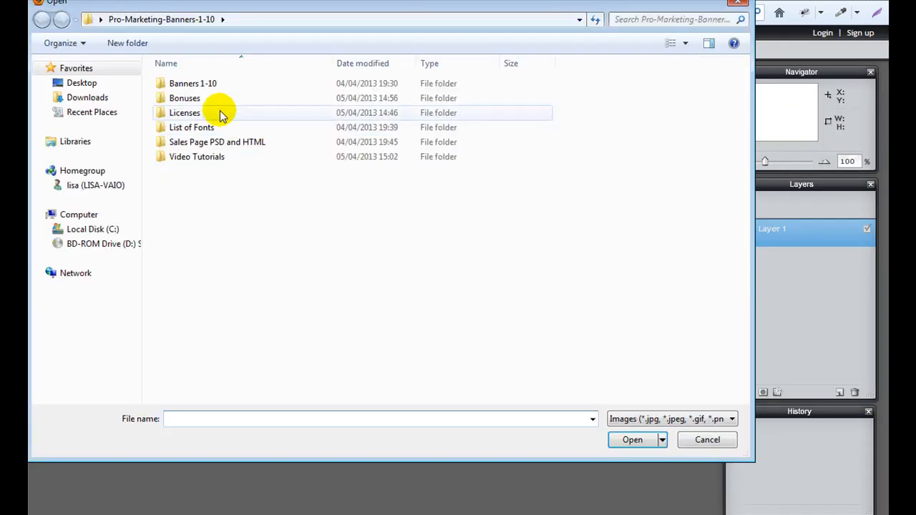
pyautogui.doubleClick(190, 86)
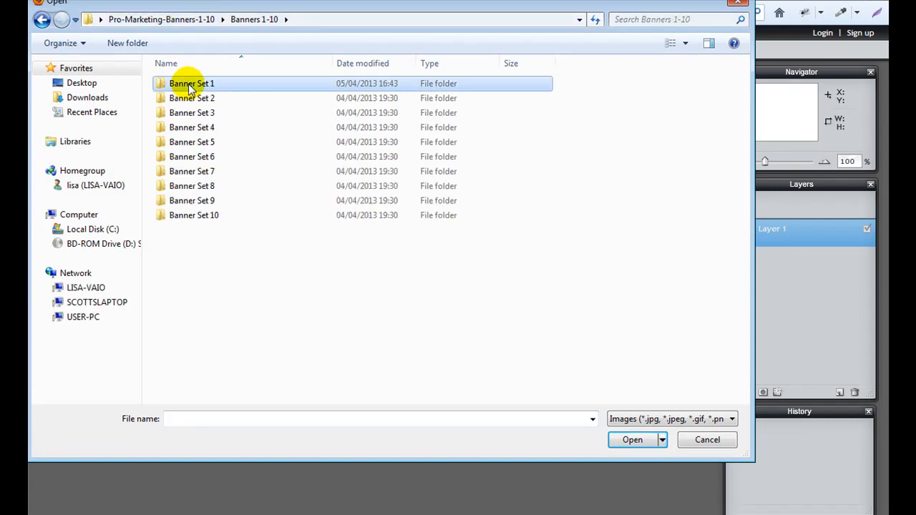
pyautogui.doubleClick(189, 84)
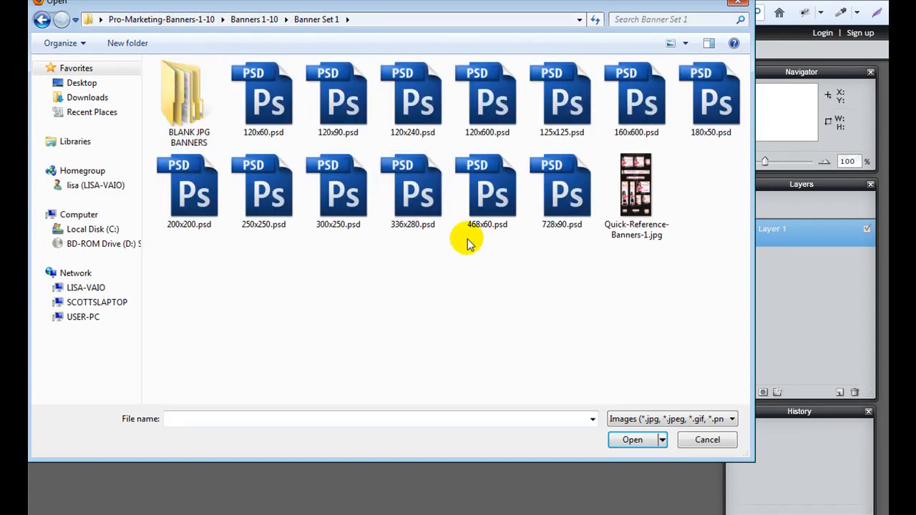
pyautogui.doubleClick(344, 206)
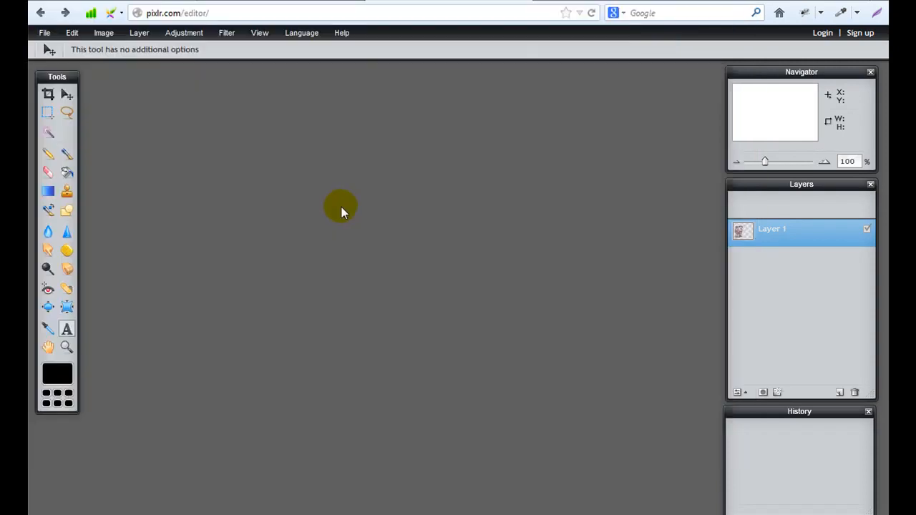
pyautogui.moveTo(186, 78); pyautogui.dragTo(528, 78)
pyautogui.moveTo(651, 259); pyautogui.dragTo(694, 313)
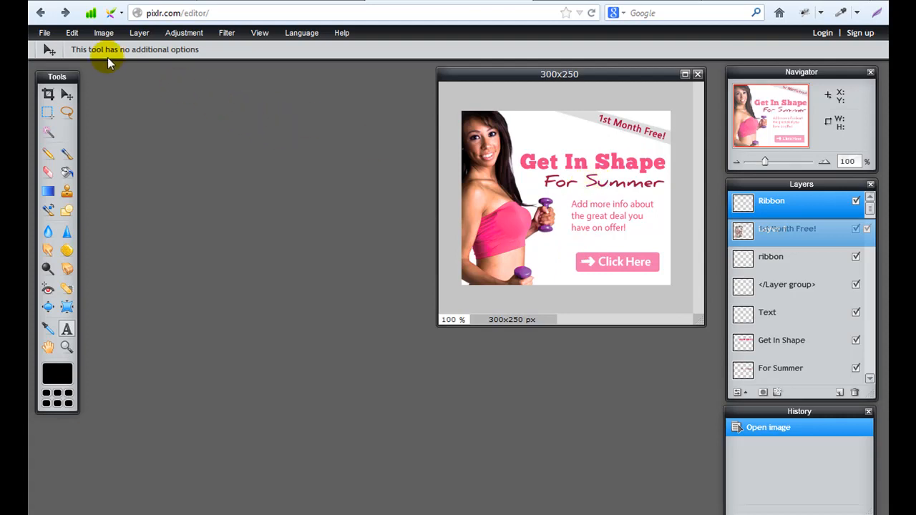
# Open 300x250-blank-button.jpg from the Blank Banners With Buttons folder inside BLANK JPG BANNERS.
pyautogui.click(44, 33)
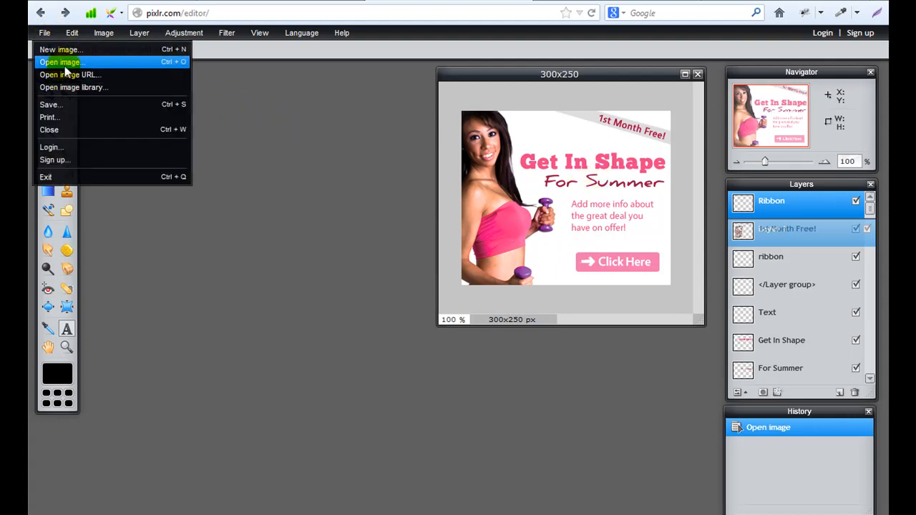
pyautogui.click(355, 228)
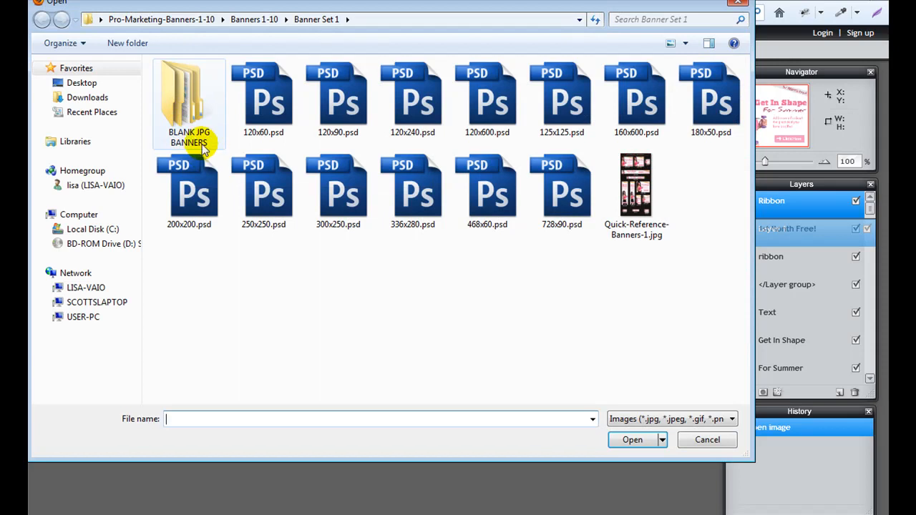
pyautogui.click(190, 112)
pyautogui.doubleClick(188, 109)
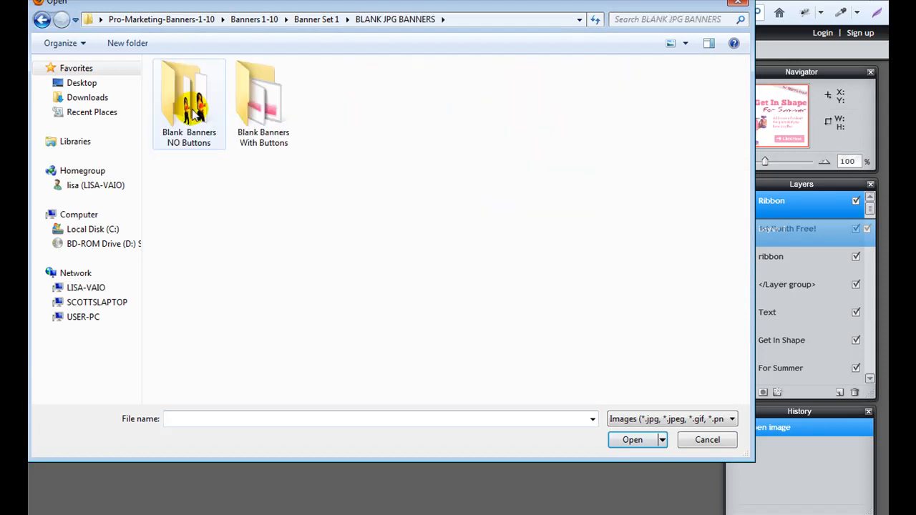
pyautogui.doubleClick(261, 150)
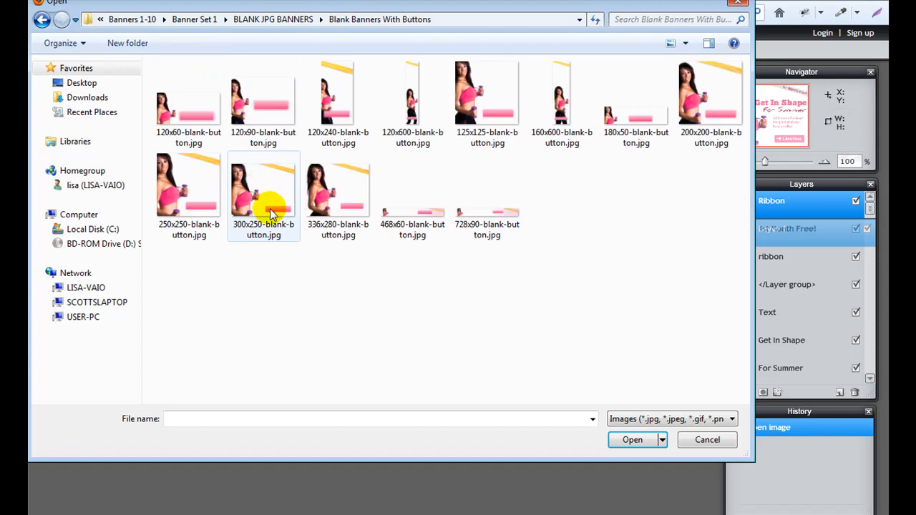
pyautogui.doubleClick(271, 211)
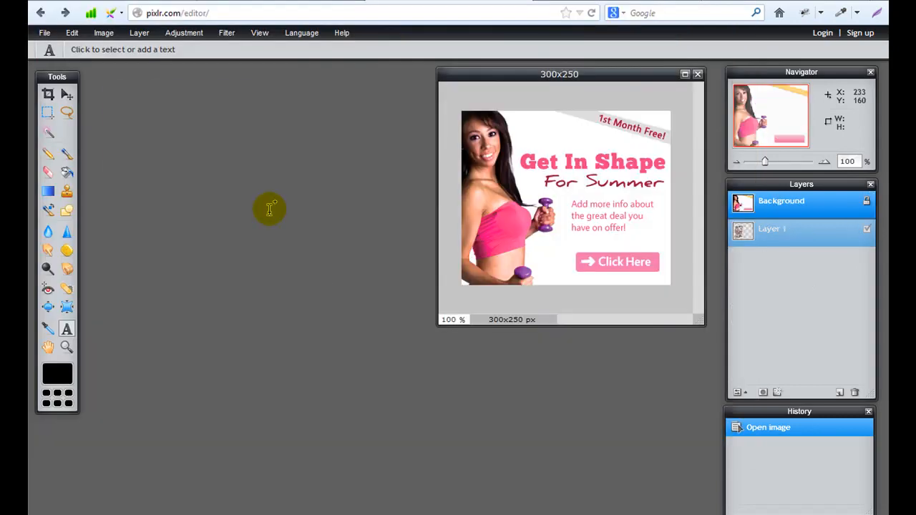
# Enlarge the blank banner's window and align it side by side with the finished 300x250 banner.
pyautogui.moveTo(320, 279); pyautogui.dragTo(400, 335)
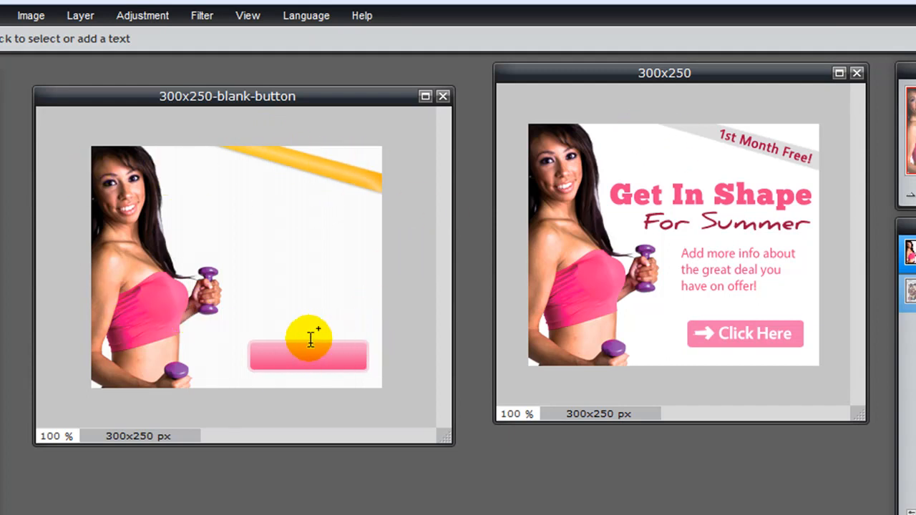
pyautogui.click(9, 163)
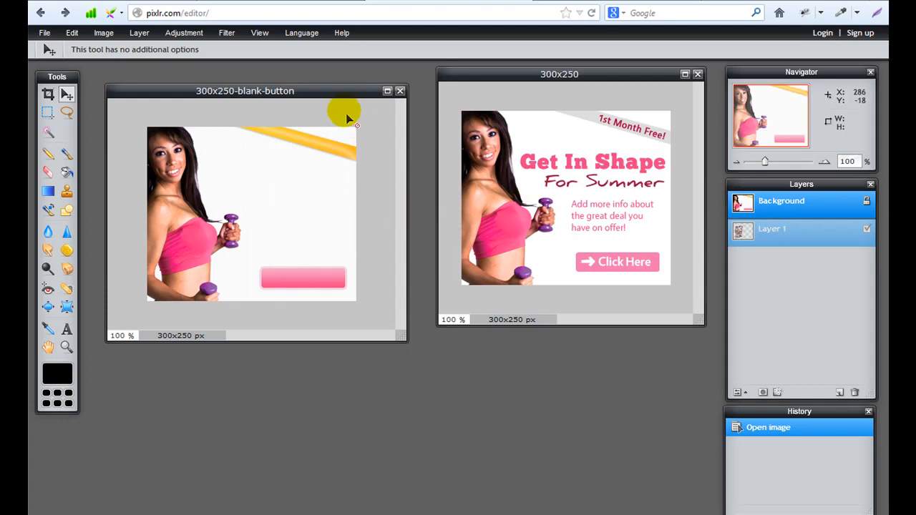
pyautogui.moveTo(341, 91); pyautogui.dragTo(348, 75)
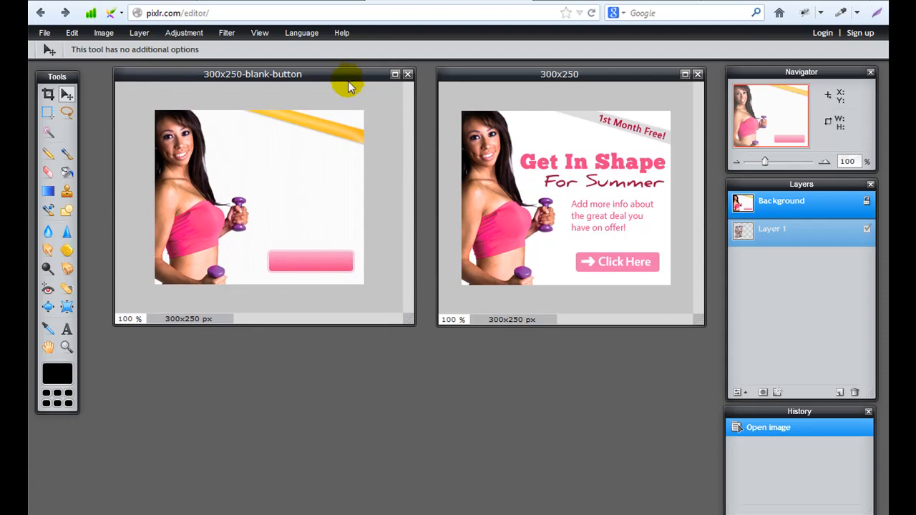
# Add a text layer reading "Get In Shape" to the blank banner, to the right of the woman's face.
pyautogui.press('t')
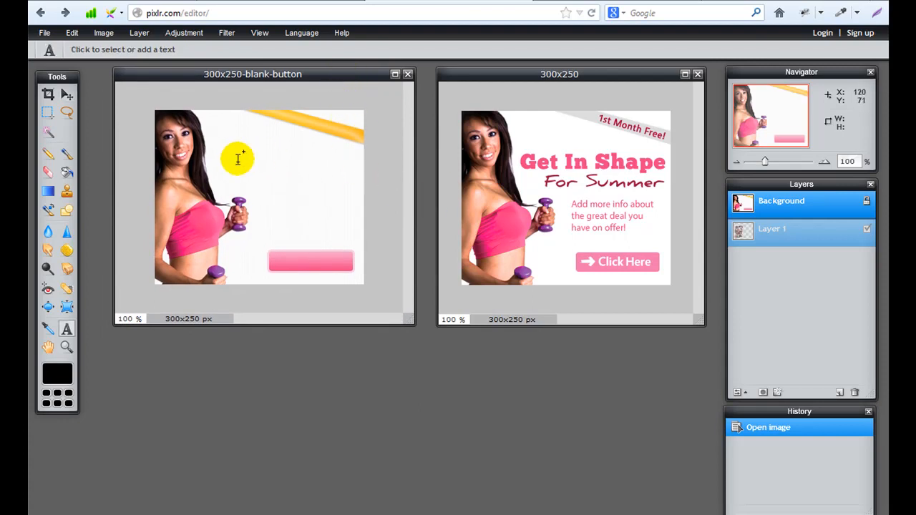
pyautogui.click(240, 169)
pyautogui.write('Get In Shape')
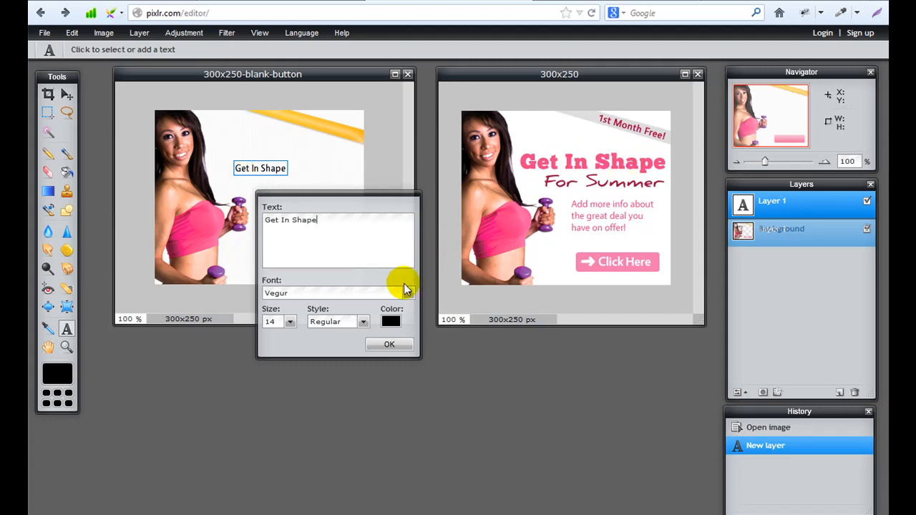
# Set the "Get In Shape" text to the ChunkFive Roman font at size 33.
pyautogui.click(408, 293)
pyautogui.moveTo(415, 404); pyautogui.dragTo(419, 342)
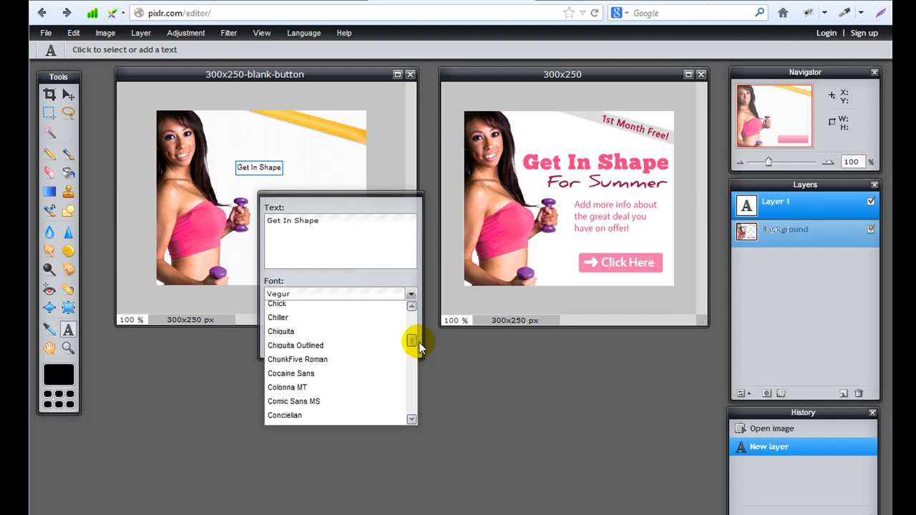
pyautogui.moveTo(419, 342); pyautogui.dragTo(419, 342)
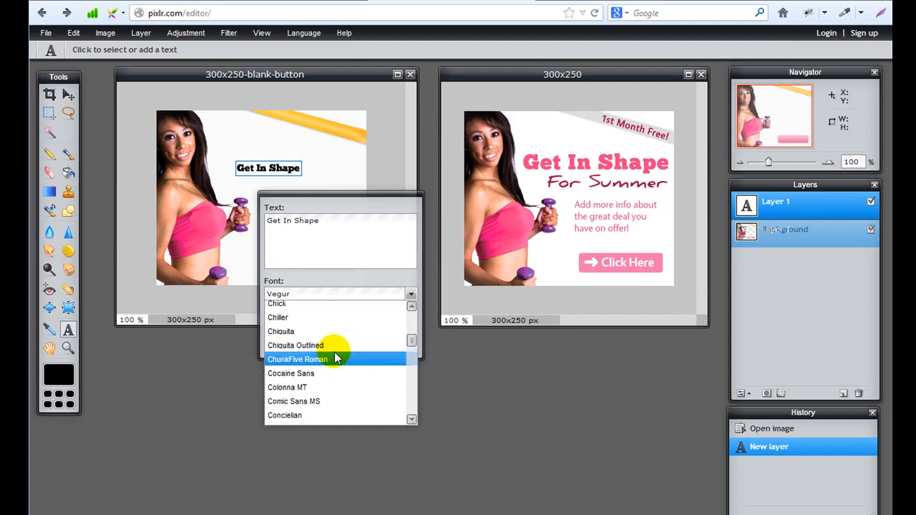
pyautogui.click(330, 358)
pyautogui.click(292, 323)
pyautogui.moveTo(233, 338); pyautogui.dragTo(242, 338)
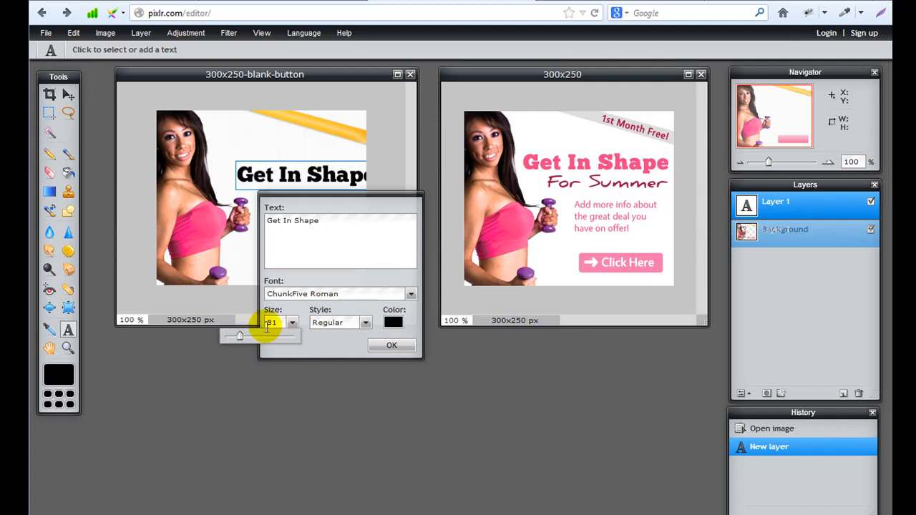
pyautogui.click(185, 264)
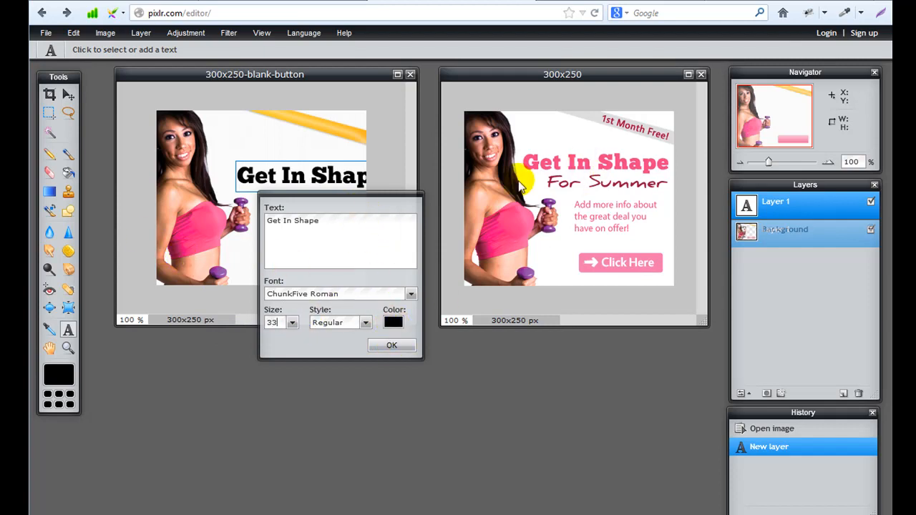
# Color the "Get In Shape" text pink ed4284 by sampling the matching headline in the finished banner.
pyautogui.click(394, 324)
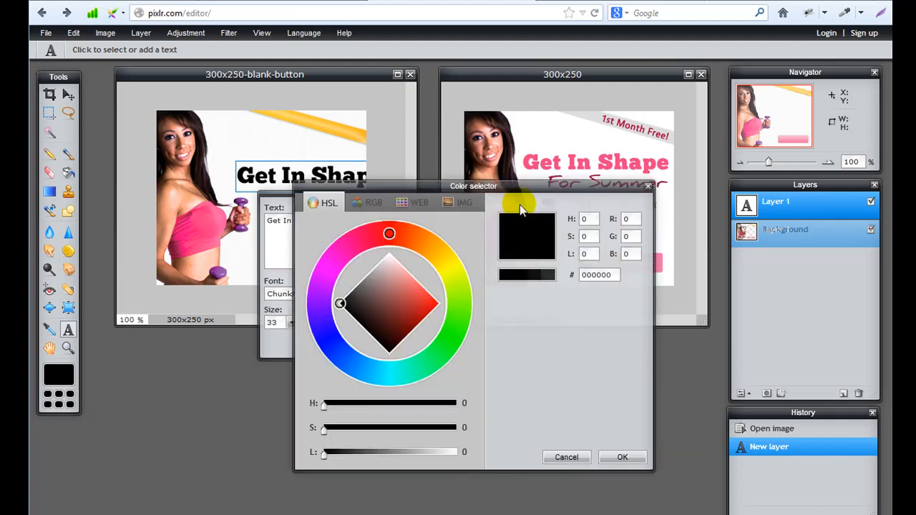
pyautogui.moveTo(523, 183); pyautogui.dragTo(529, 261)
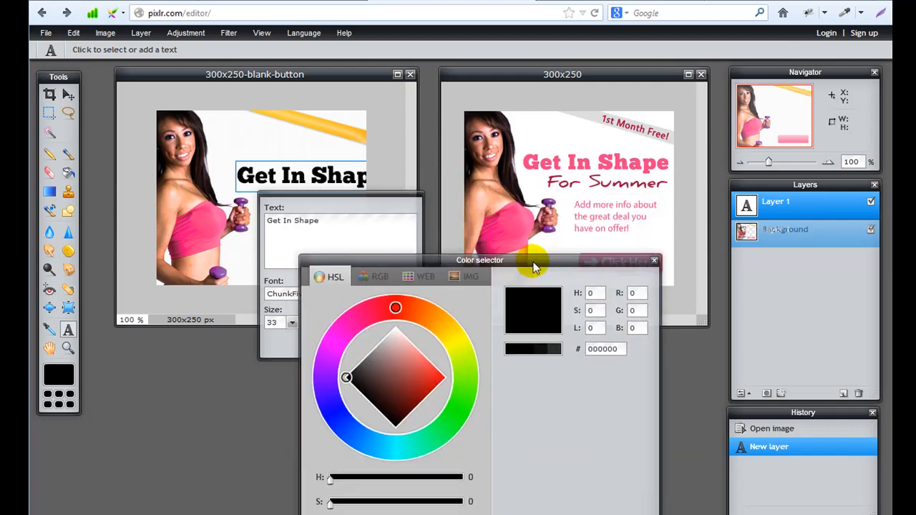
pyautogui.click(529, 154)
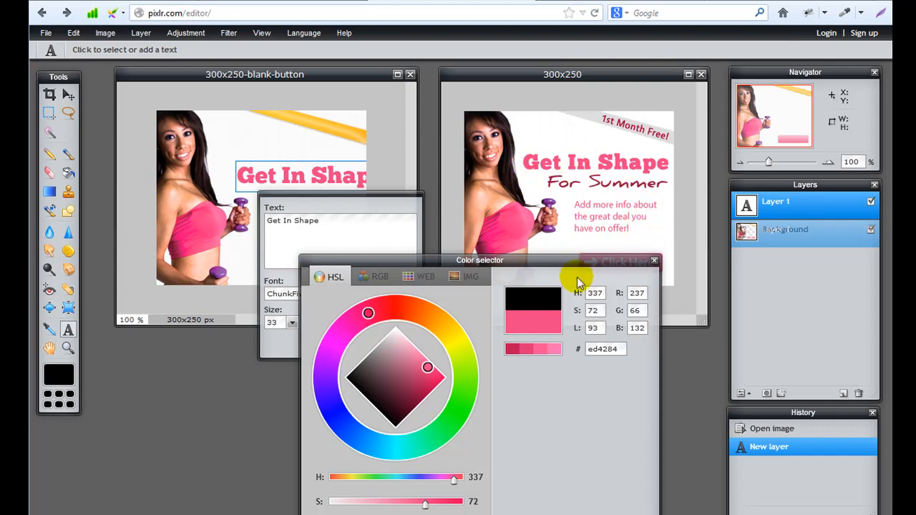
pyautogui.moveTo(592, 266); pyautogui.dragTo(549, 202)
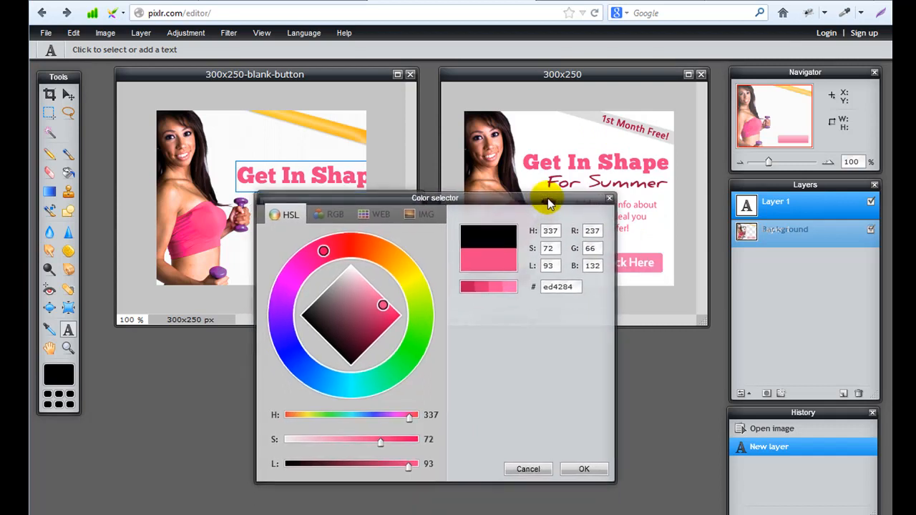
pyautogui.click(583, 466)
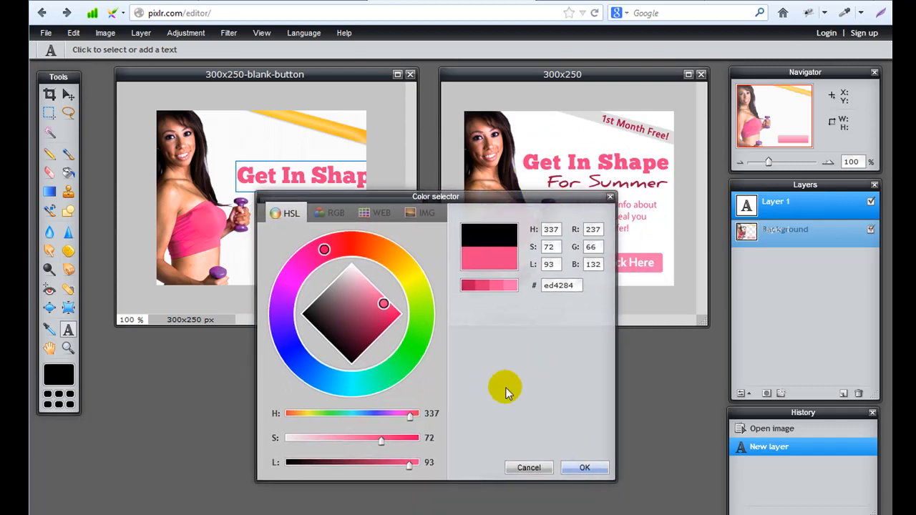
# Finish the "Get In Shape" text and move it up and left so the whole headline fits below the ribbon.
pyautogui.click(392, 347)
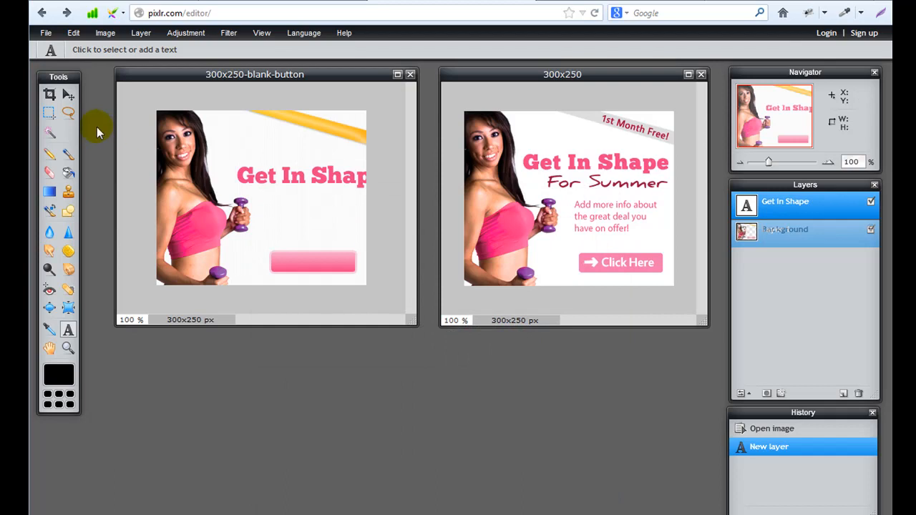
pyautogui.click(68, 95)
pyautogui.moveTo(310, 182); pyautogui.dragTo(290, 174)
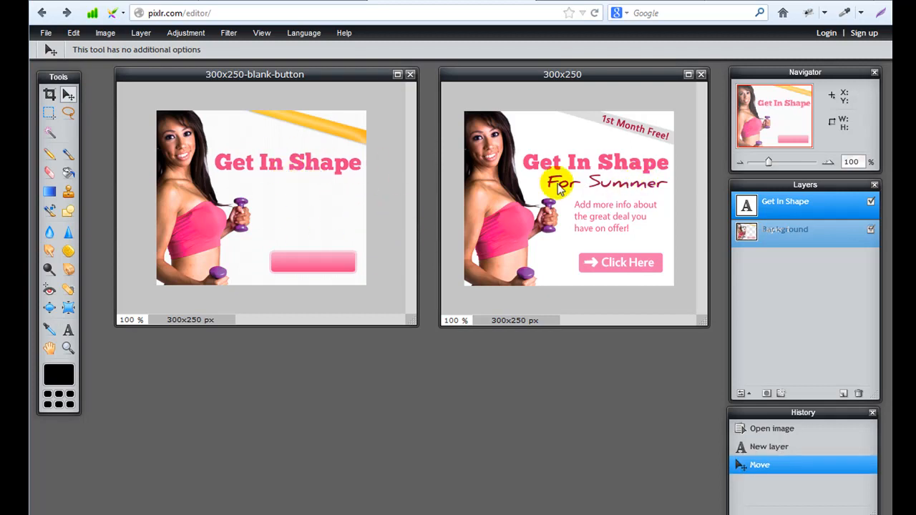
# Add a second text layer reading "For Summer" just below the headline on the blank banner.
pyautogui.press('t')
pyautogui.click(261, 188)
pyautogui.write('For Summer')
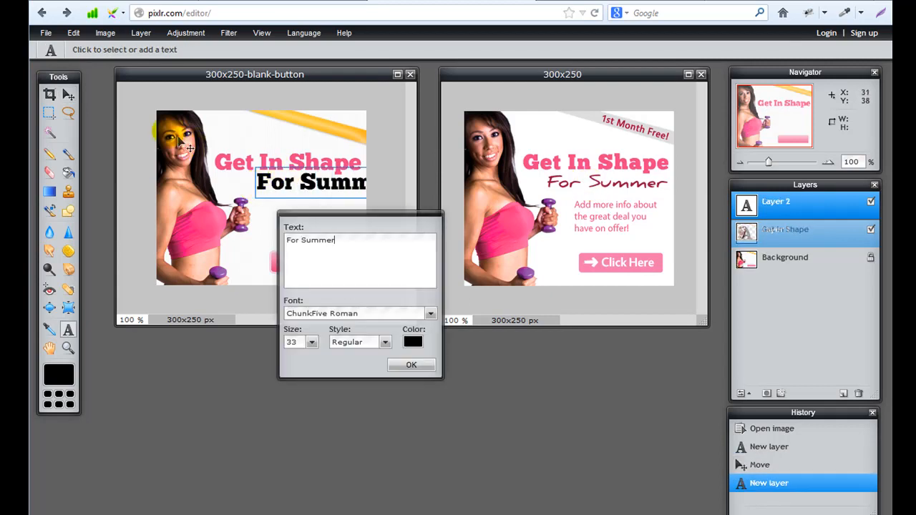
# Format the "For Summer" text in the Daniel font with Bold style at size 24.
pyautogui.click(431, 314)
pyautogui.moveTo(432, 366); pyautogui.dragTo(433, 371)
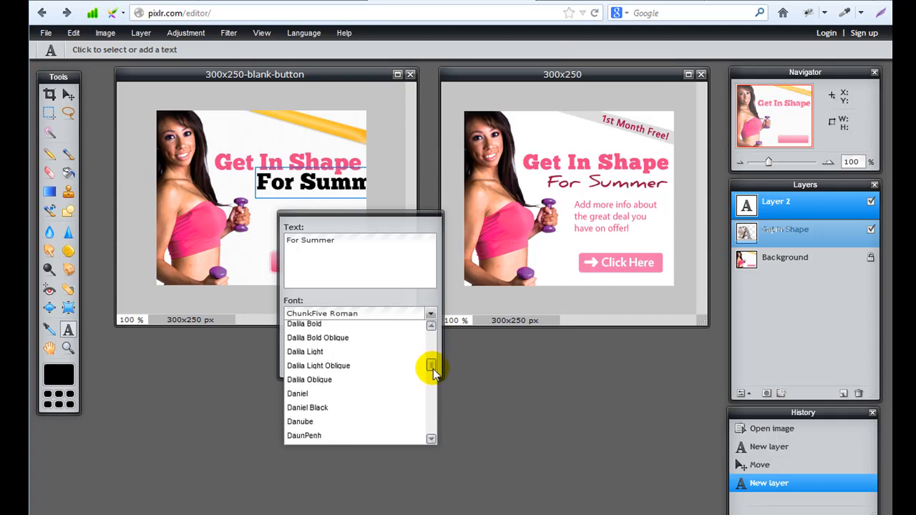
pyautogui.click(352, 393)
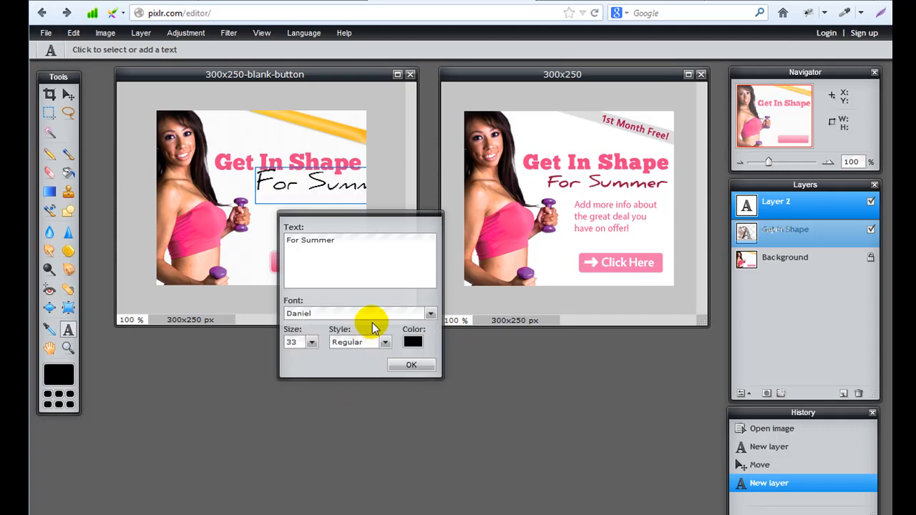
pyautogui.click(363, 347)
pyautogui.click(352, 367)
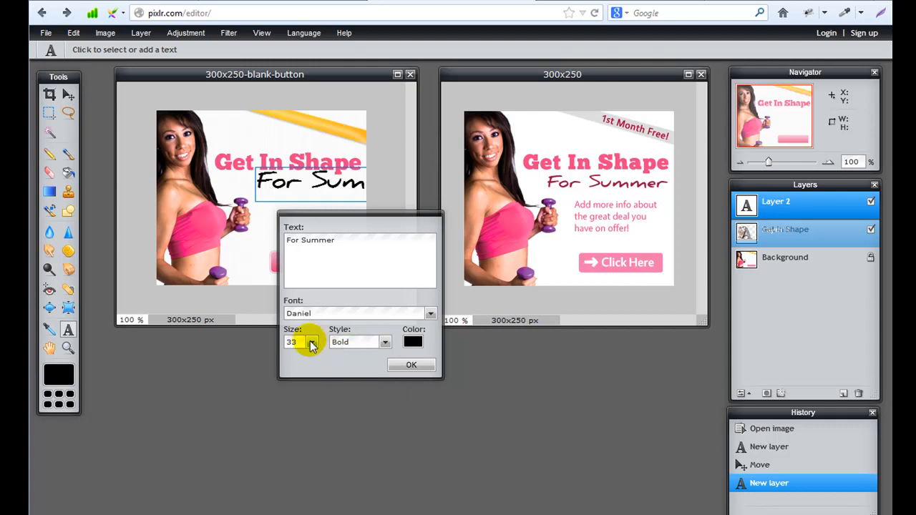
pyautogui.click(312, 342)
pyautogui.write('24')
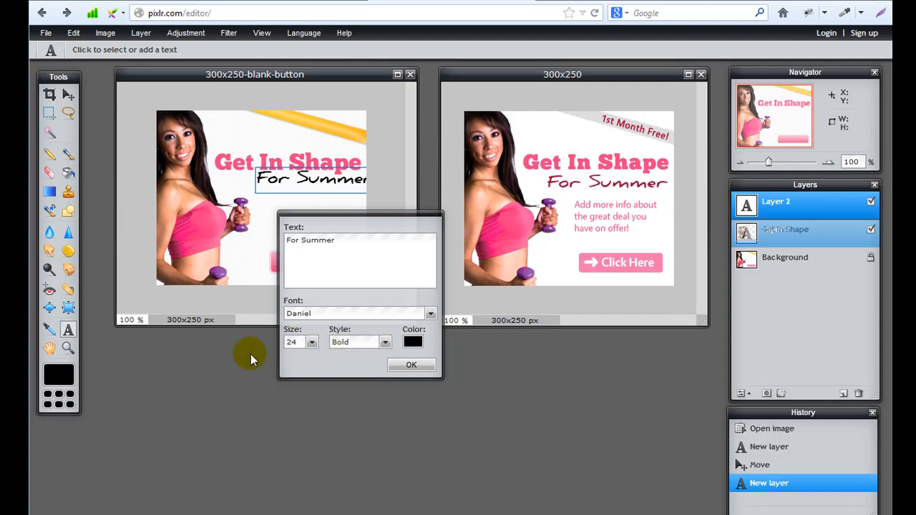
# Color the "For Summer" text dark pink 991244 by sampling the matching text in the finished banner, and copy the hex code.
pyautogui.click(413, 343)
pyautogui.moveTo(466, 157); pyautogui.dragTo(426, 372)
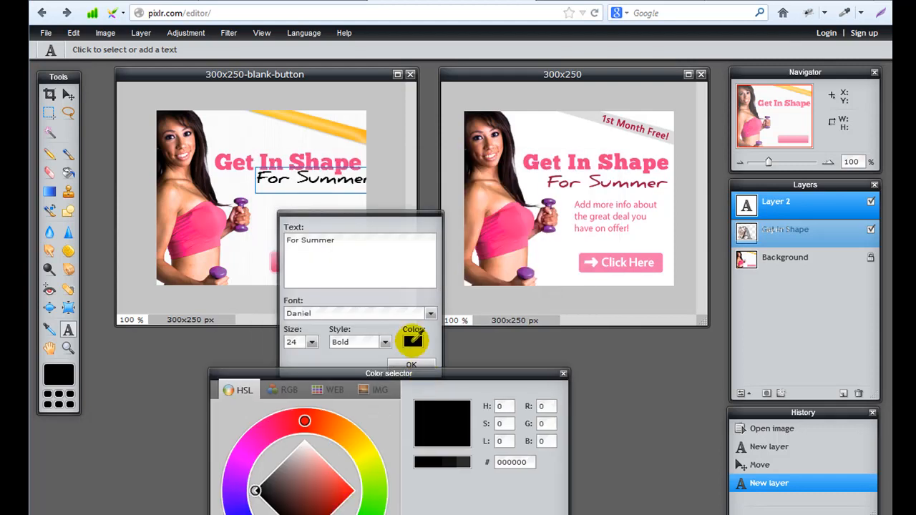
pyautogui.click(551, 172)
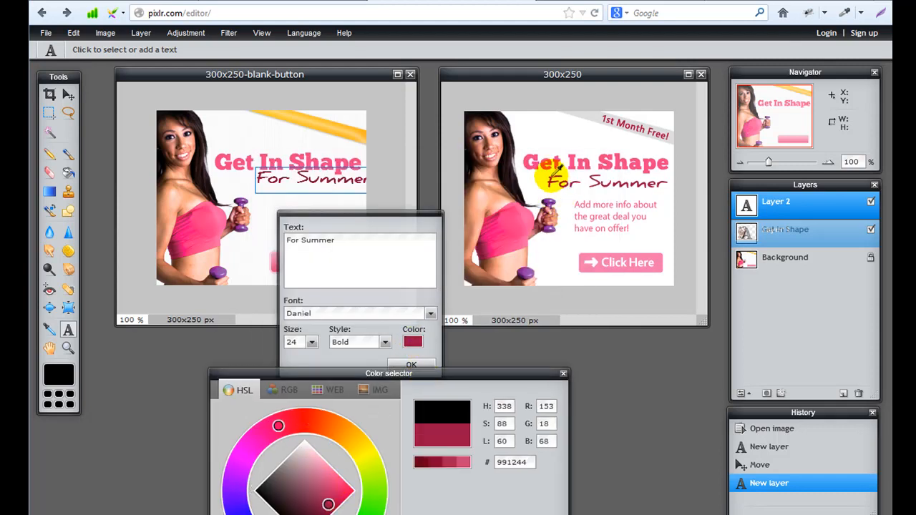
pyautogui.doubleClick(516, 464)
pyautogui.hotkey('ctrl', 'c')
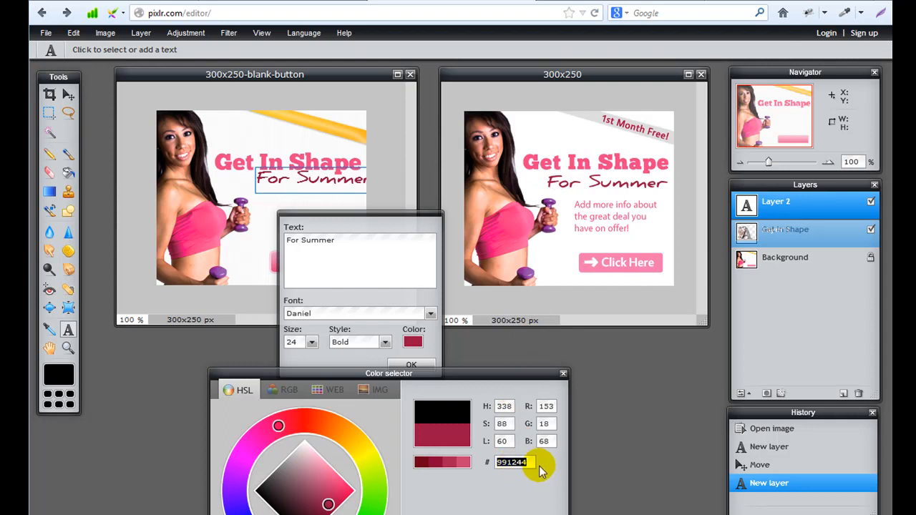
pyautogui.moveTo(497, 373); pyautogui.dragTo(527, 207)
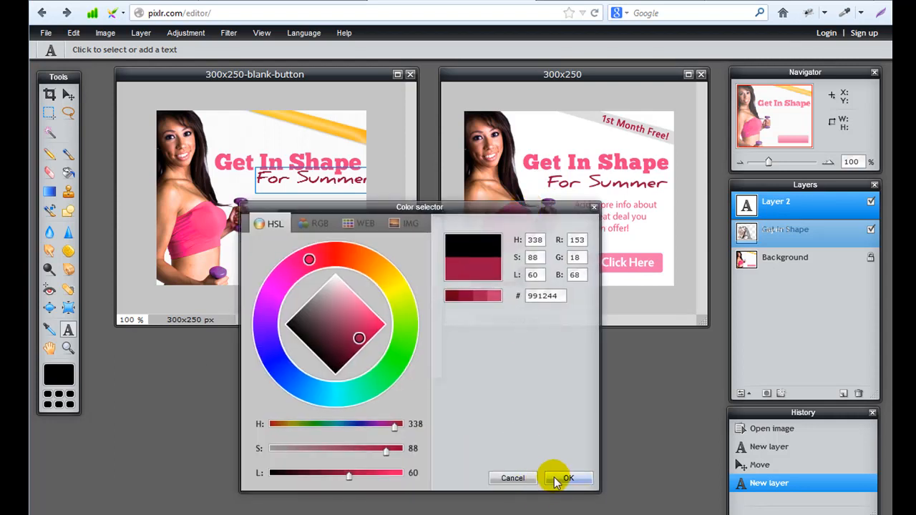
pyautogui.click(566, 478)
pyautogui.click(412, 366)
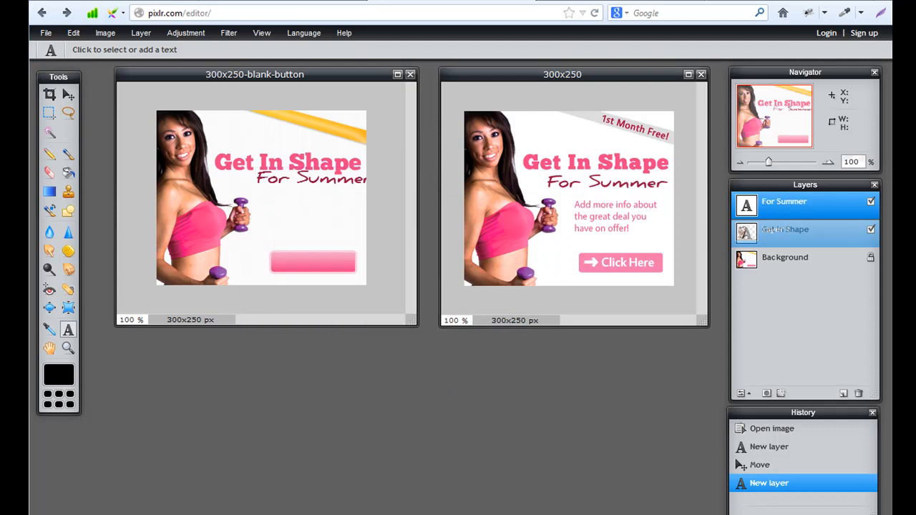
# Switch to Notepad, paste the color code 991244 for reference, and return to the Pixlr editor.
pyautogui.hotkey('alt', 'Tab')
pyautogui.hotkey('ctrl', 'v')
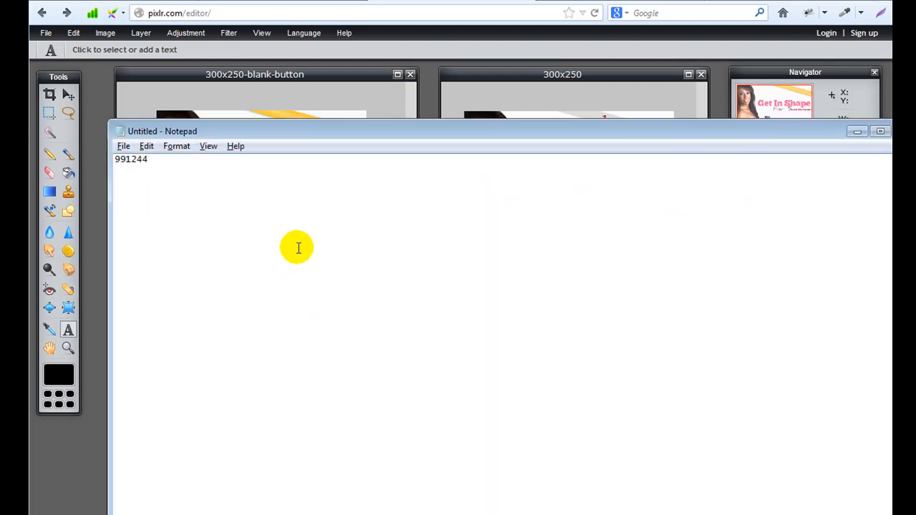
pyautogui.hotkey('alt', 'Tab')
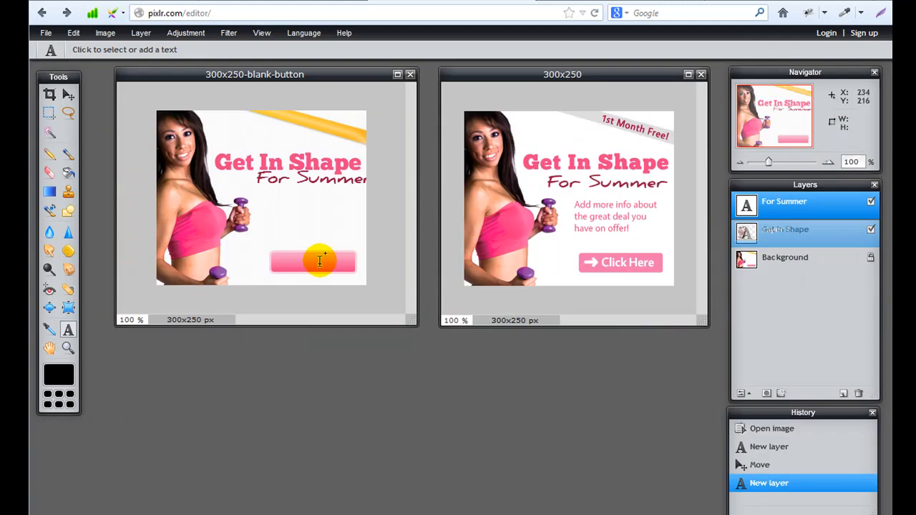
# Move the "For Summer" text left and slightly down so it fits fully under the headline.
pyautogui.click(68, 95)
pyautogui.moveTo(312, 188); pyautogui.dragTo(301, 192)
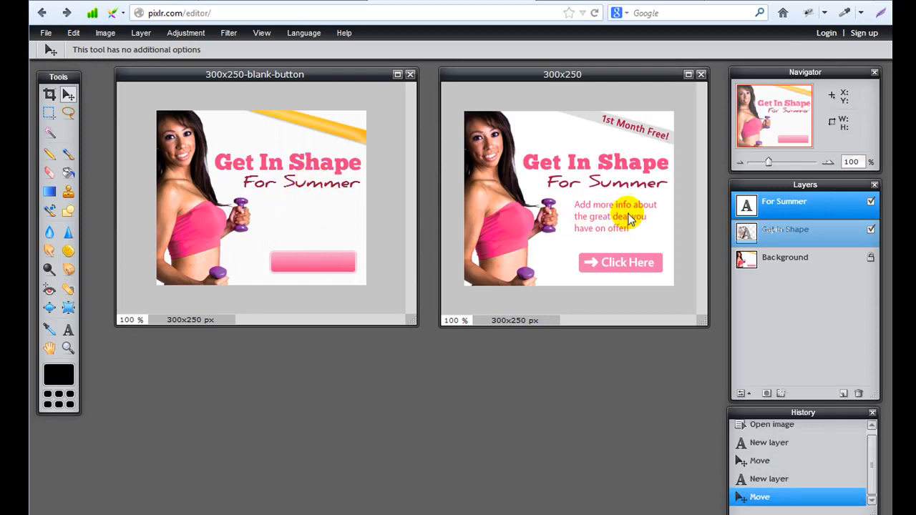
# Add a three-line text layer below "For Summer" reading "Add more info about / the great deal you / have on offer!".
pyautogui.press('t')
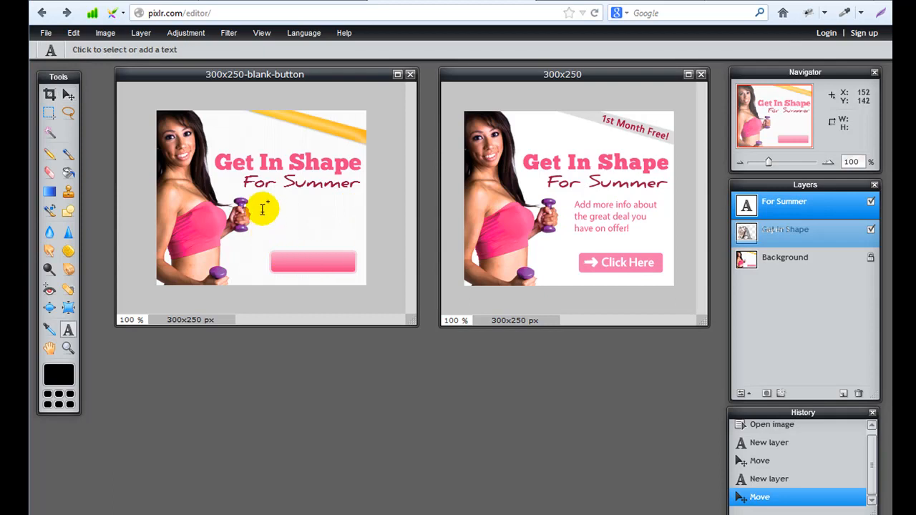
pyautogui.click(269, 207)
pyautogui.write('Add more info a')
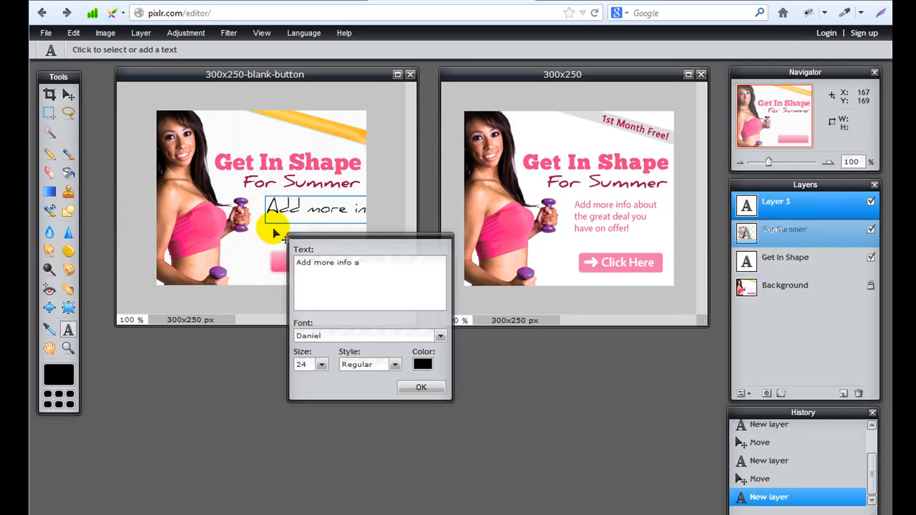
pyautogui.write('bout')
pyautogui.press('Return')
pyautogui.write('the great deal you')
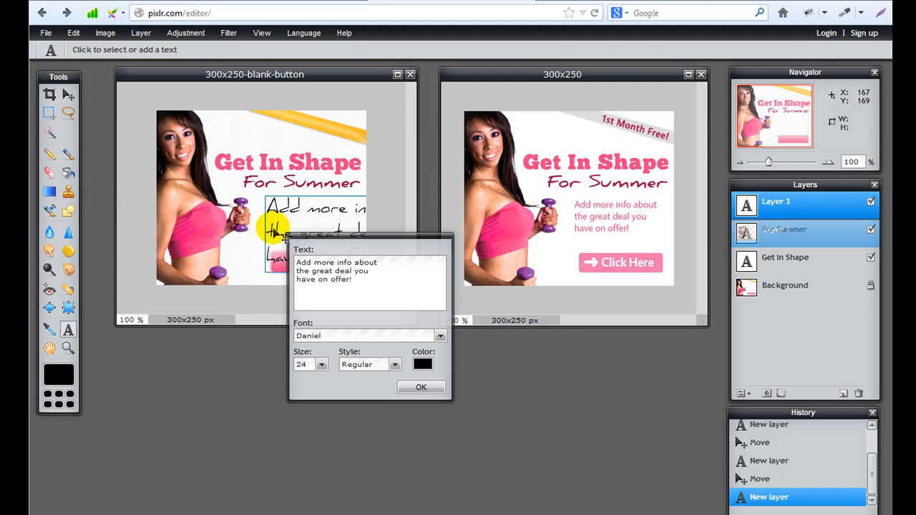
# Format the three-line offer text in the Vegur font at size 15.
pyautogui.click(440, 336)
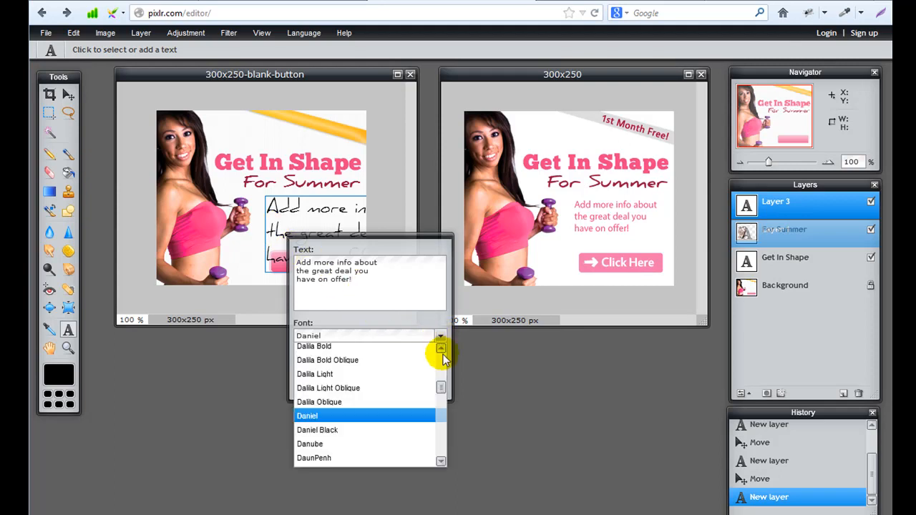
pyautogui.scroll(-10, 436, 390)
pyautogui.moveTo(440, 413); pyautogui.dragTo(443, 445)
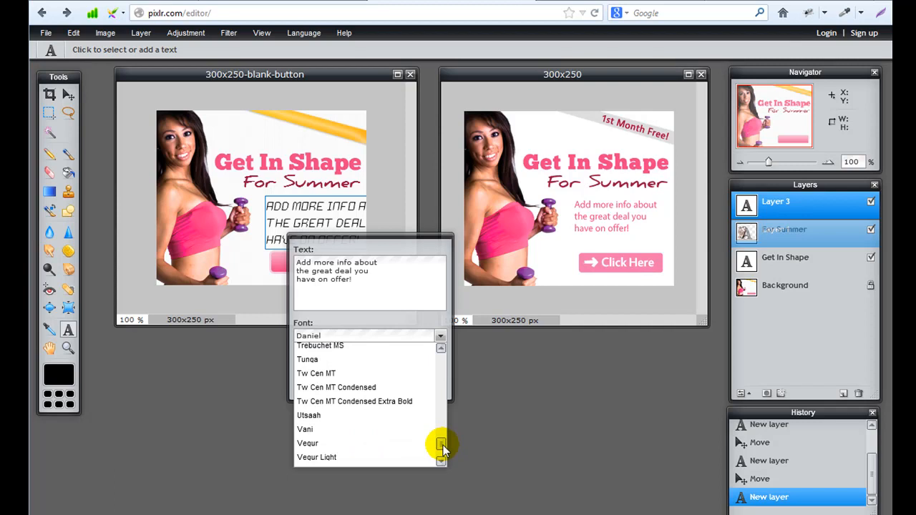
pyautogui.click(387, 444)
pyautogui.moveTo(309, 367); pyautogui.dragTo(291, 375)
pyautogui.write('14')
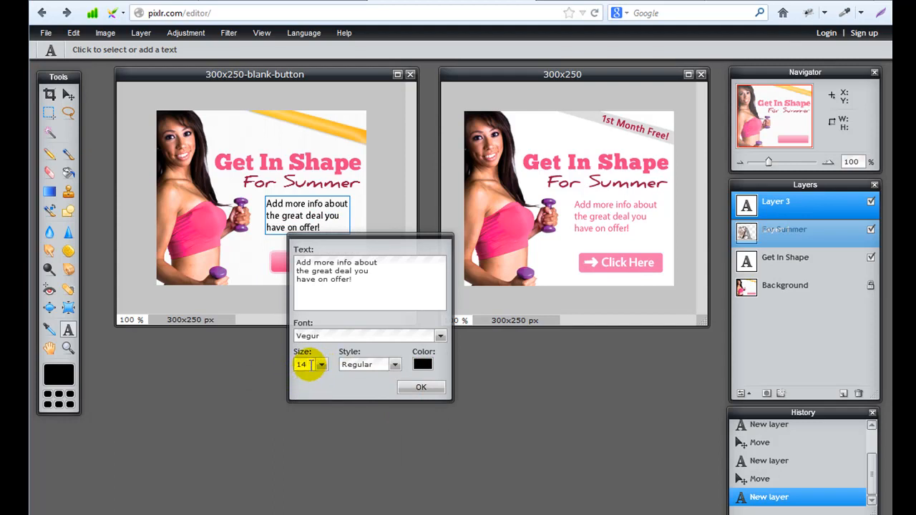
pyautogui.press('BackSpace')
pyautogui.write('5')
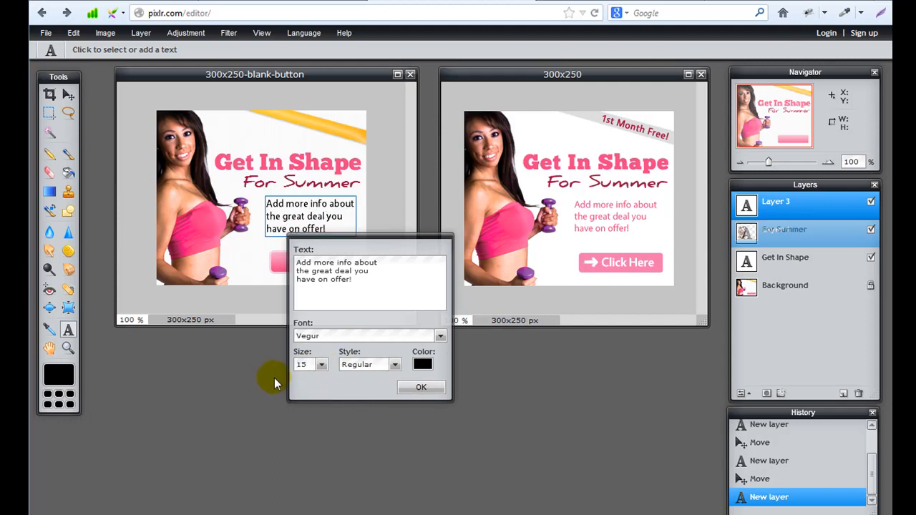
# Finish the offer text and move it slightly down between "For Summer" and the button.
pyautogui.click(421, 386)
pyautogui.click(68, 94)
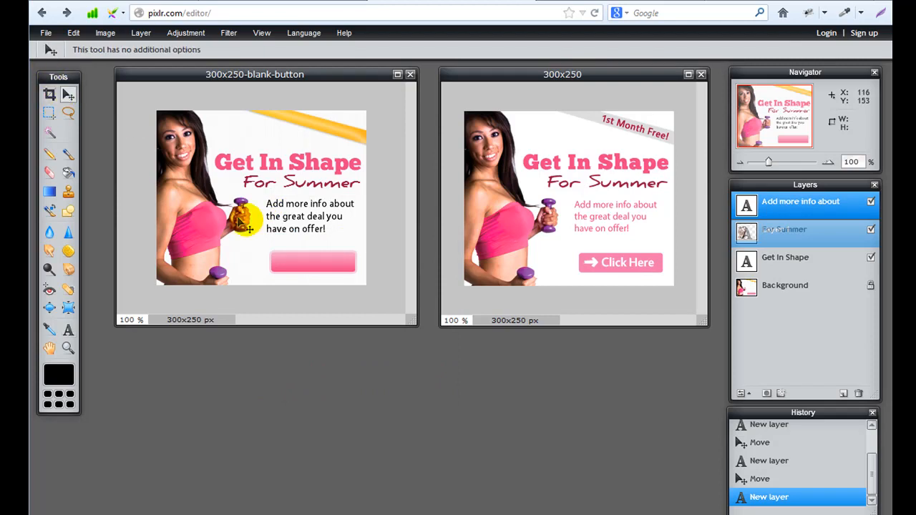
pyautogui.moveTo(314, 223); pyautogui.dragTo(316, 227)
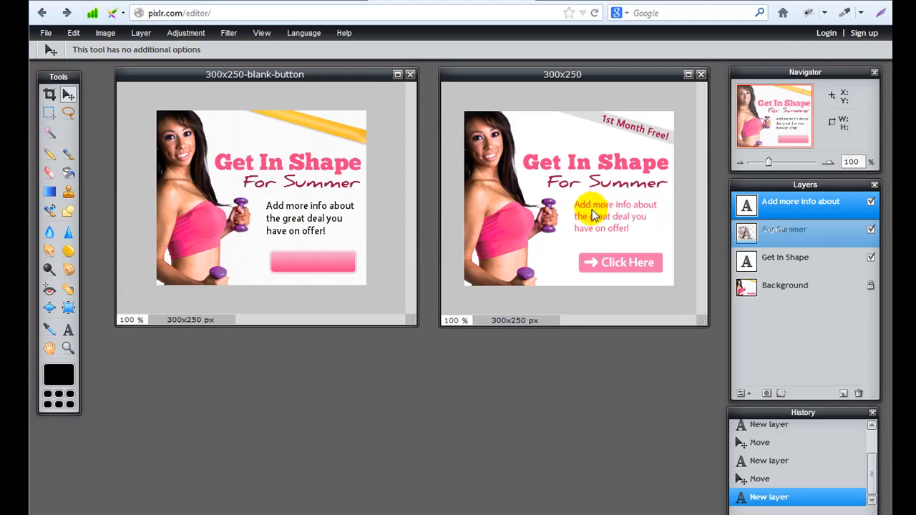
# Recolor the three-line offer text pink ed518d by sampling the button on the blank banner.
pyautogui.click(70, 330)
pyautogui.click(314, 222)
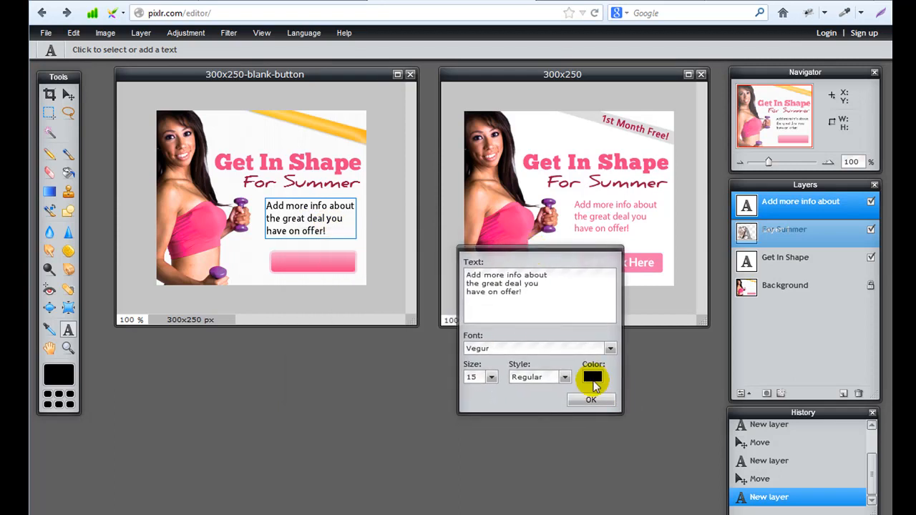
pyautogui.click(593, 379)
pyautogui.moveTo(445, 179); pyautogui.dragTo(342, 309)
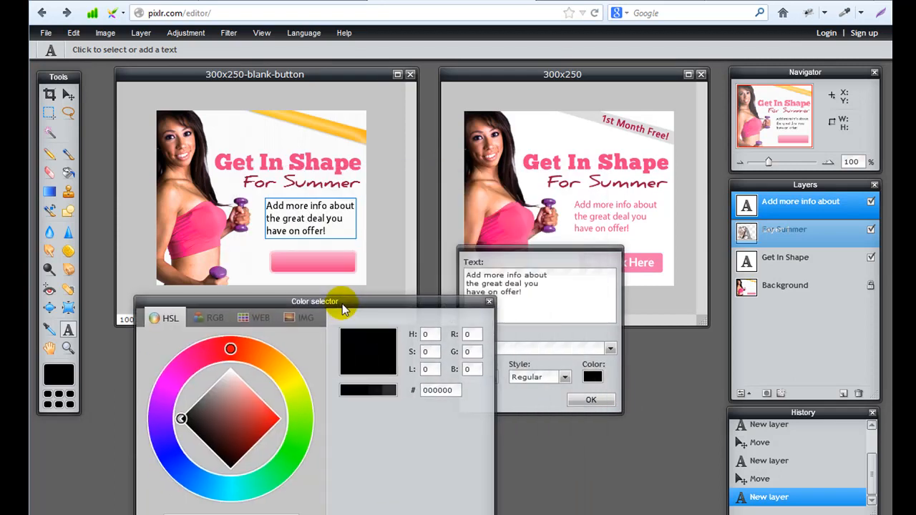
pyautogui.click(325, 265)
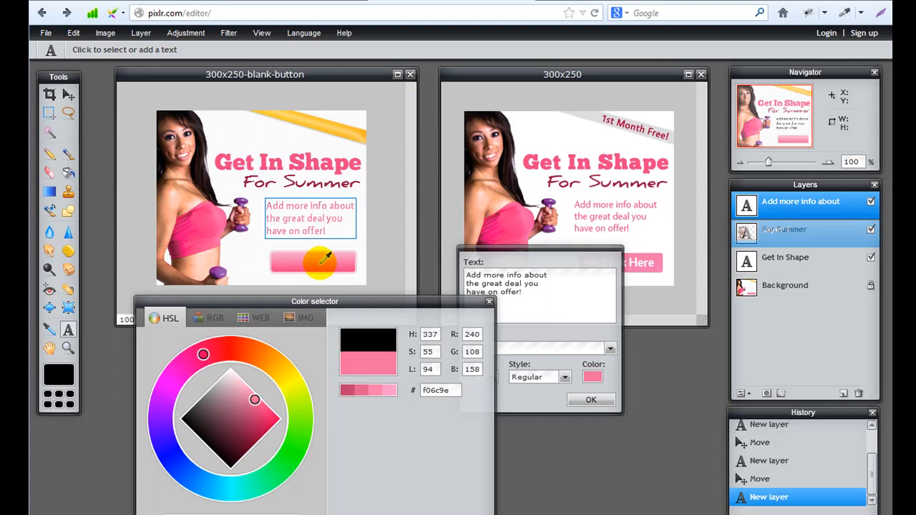
pyautogui.click(324, 265)
pyautogui.click(334, 263)
pyautogui.moveTo(429, 301); pyautogui.dragTo(438, 124)
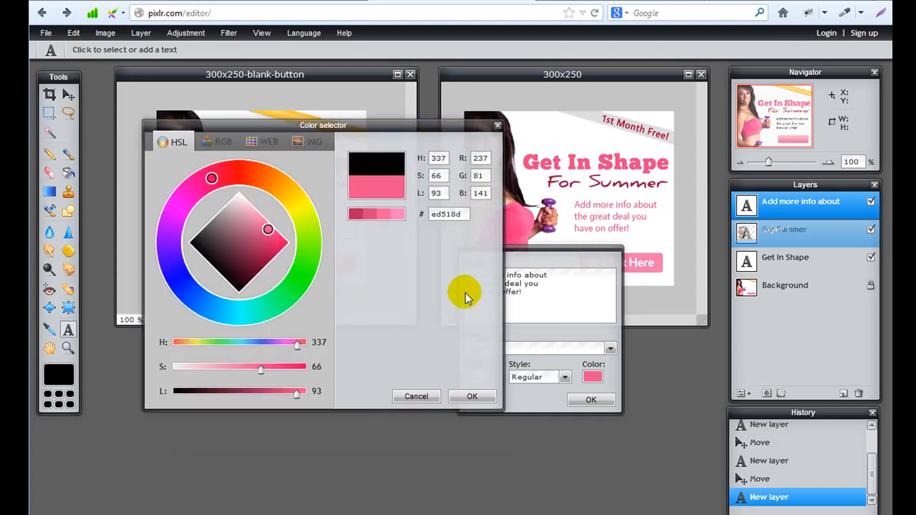
pyautogui.click(470, 396)
pyautogui.click(589, 400)
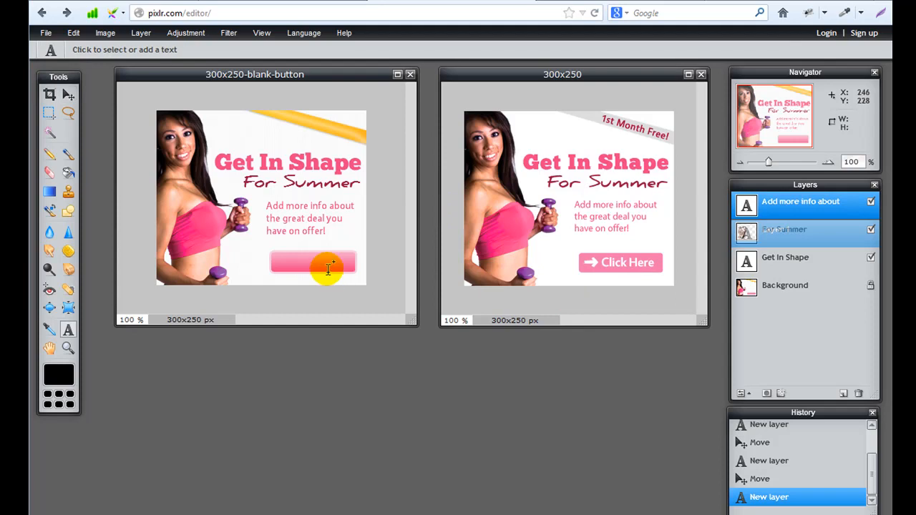
# Add the text "Click Here!" on the pink button and set it to Bold at size 22.
pyautogui.click(287, 262)
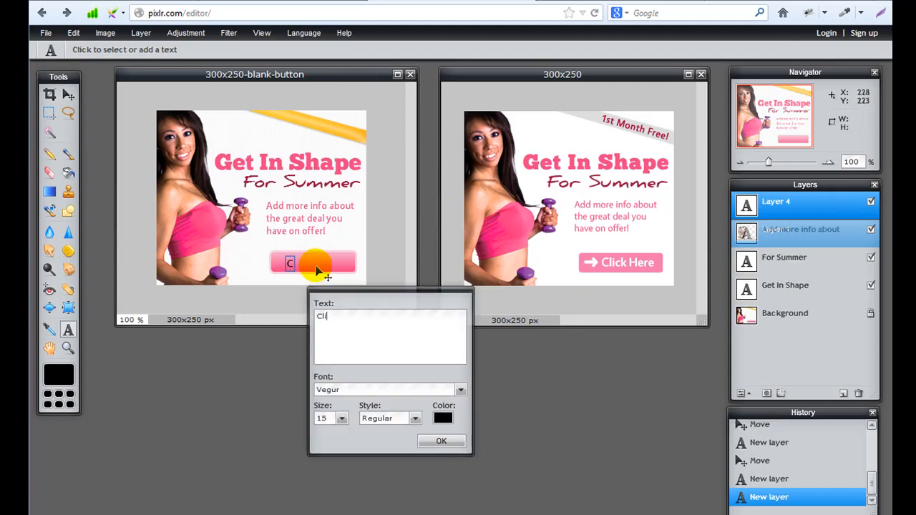
pyautogui.write('Click Here!')
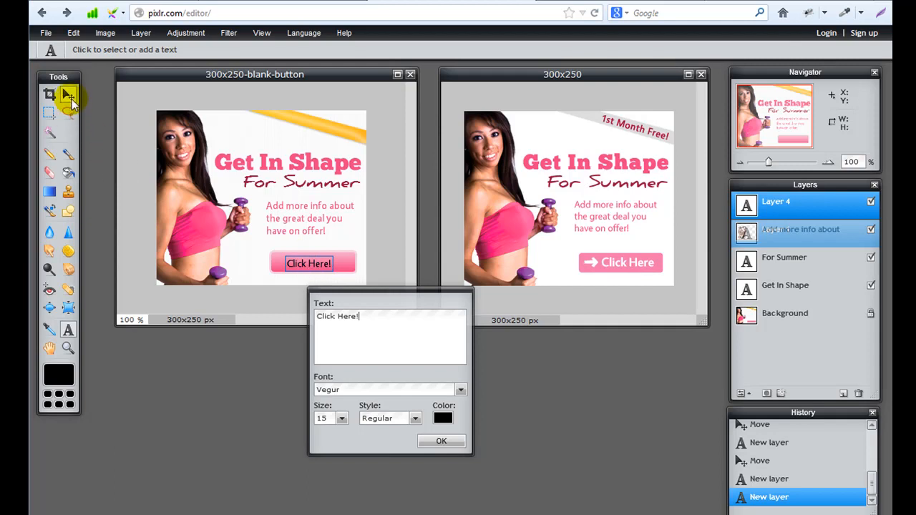
pyautogui.click(415, 418)
pyautogui.click(398, 443)
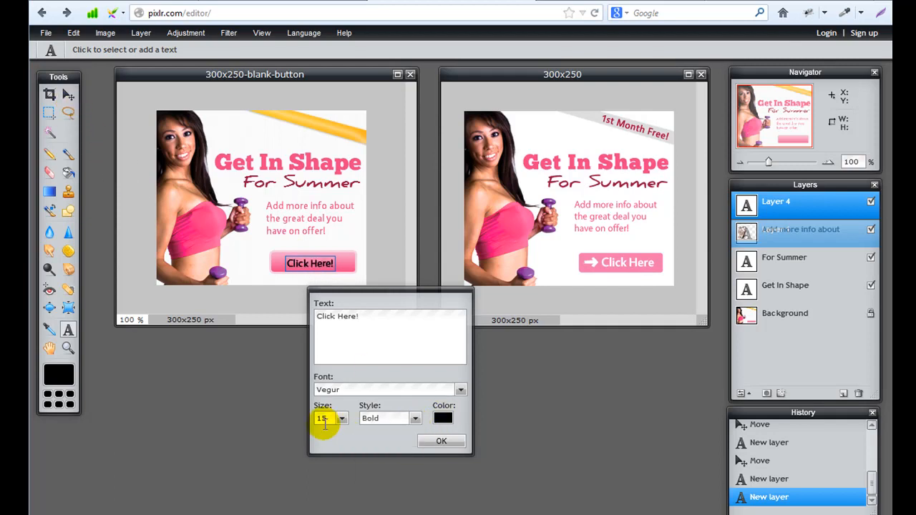
pyautogui.click(326, 421)
pyautogui.moveTo(328, 431); pyautogui.dragTo(283, 435)
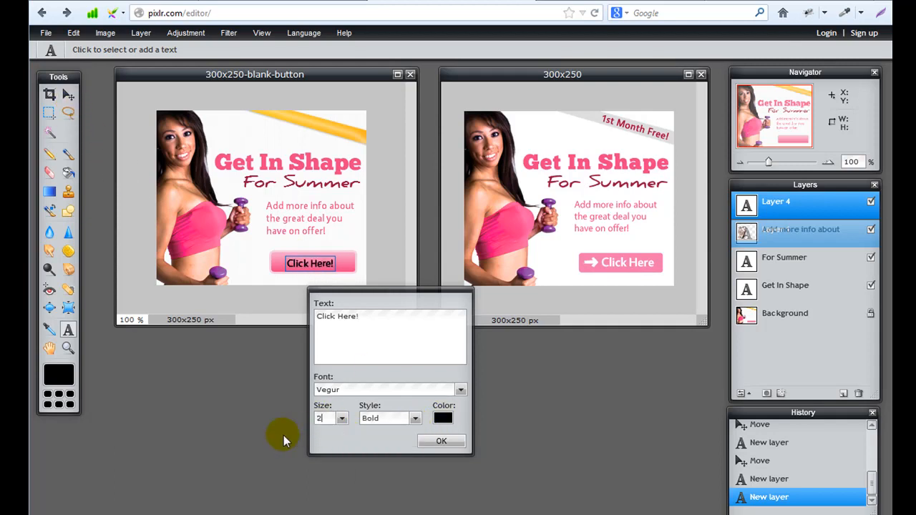
pyautogui.press('Up')
pyautogui.press('Up')
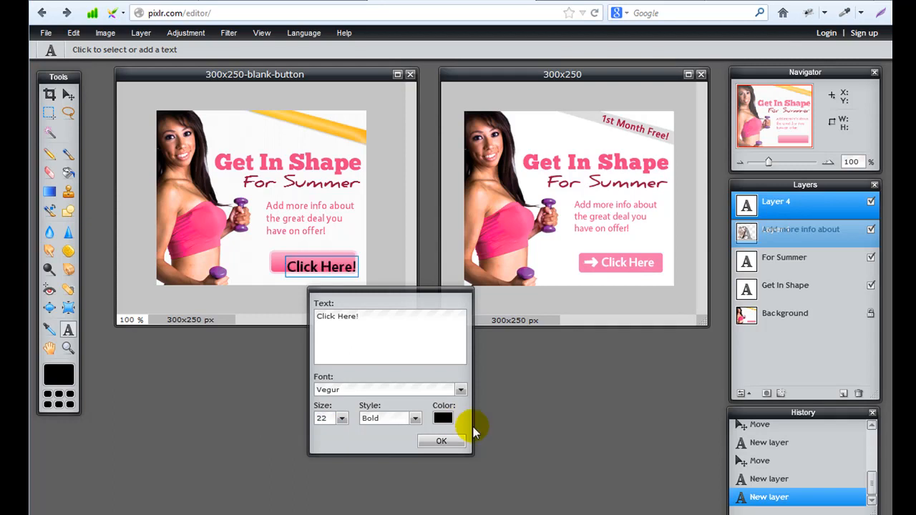
# Set the "Click Here!" text color to white, ffffff.
pyautogui.click(443, 417)
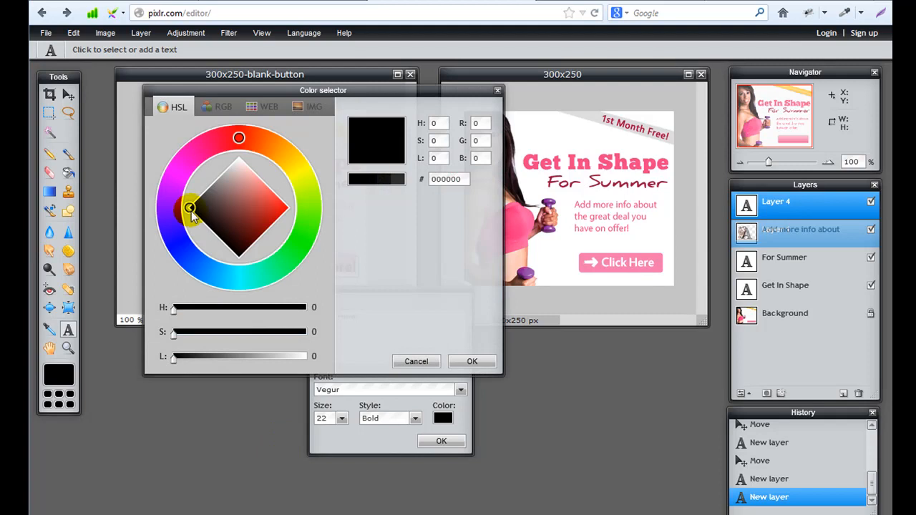
pyautogui.doubleClick(436, 180)
pyautogui.write('ffffff')
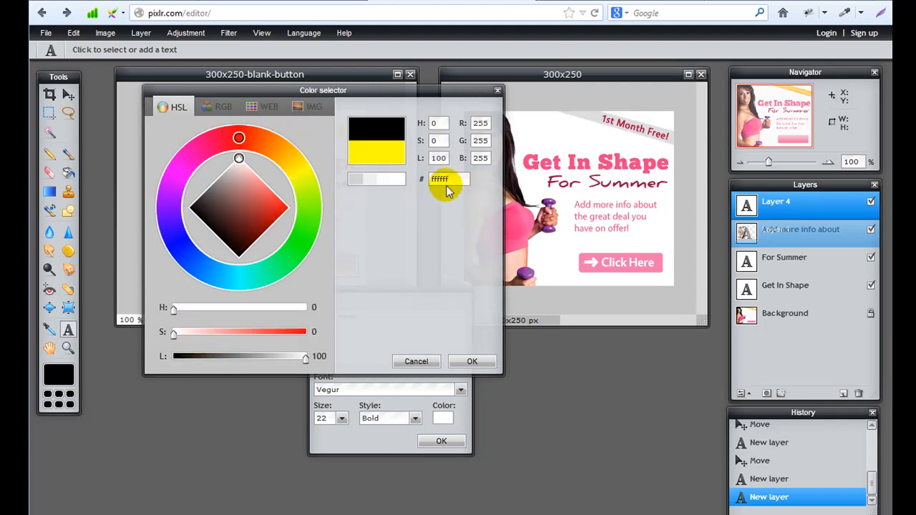
pyautogui.moveTo(239, 157)
pyautogui.mouseDown()
pyautogui.moveTo(178, 211)
pyautogui.moveTo(238, 201)
pyautogui.moveTo(241, 162)
pyautogui.mouseUp()
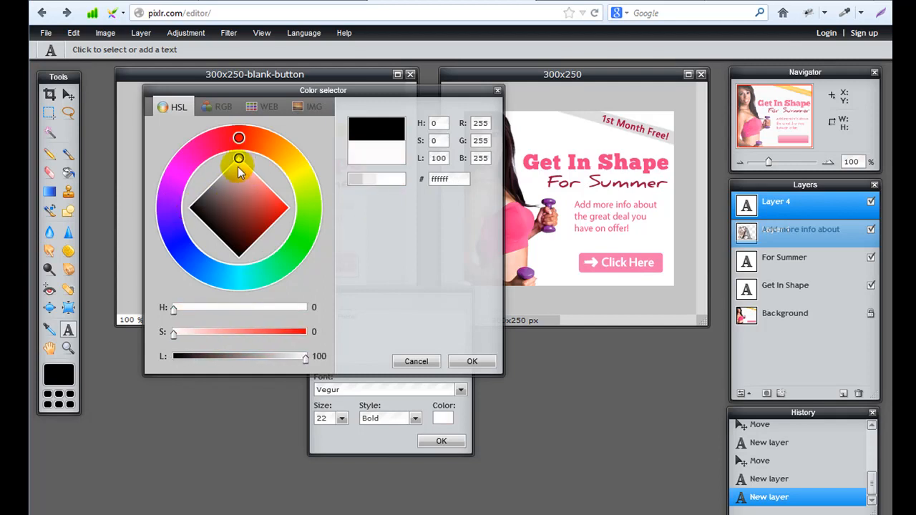
pyautogui.click(451, 361)
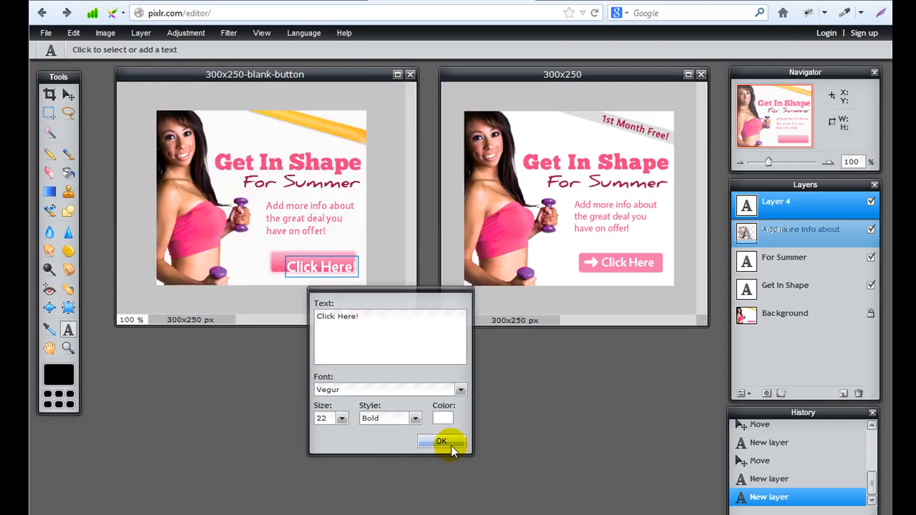
# Finish the "Click Here!" text and move it up and left to center it on the pink button.
pyautogui.click(441, 441)
pyautogui.click(68, 95)
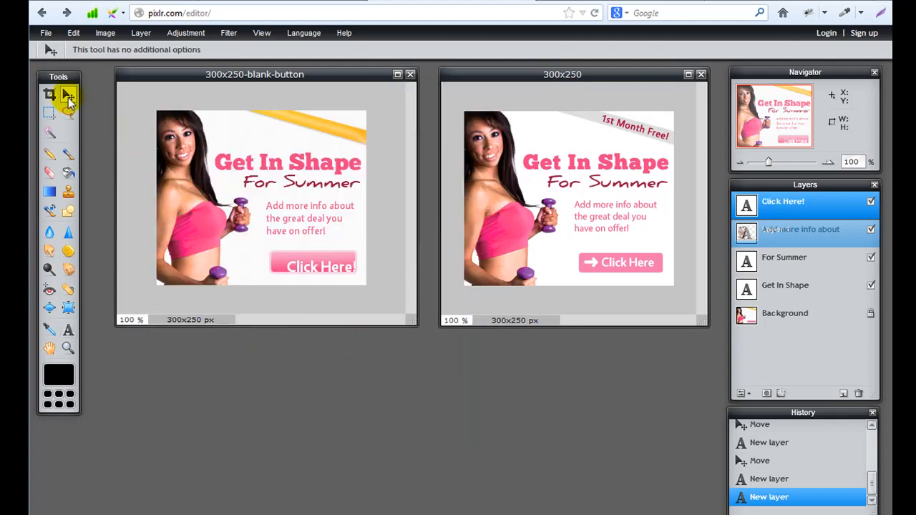
pyautogui.moveTo(323, 281); pyautogui.dragTo(317, 272)
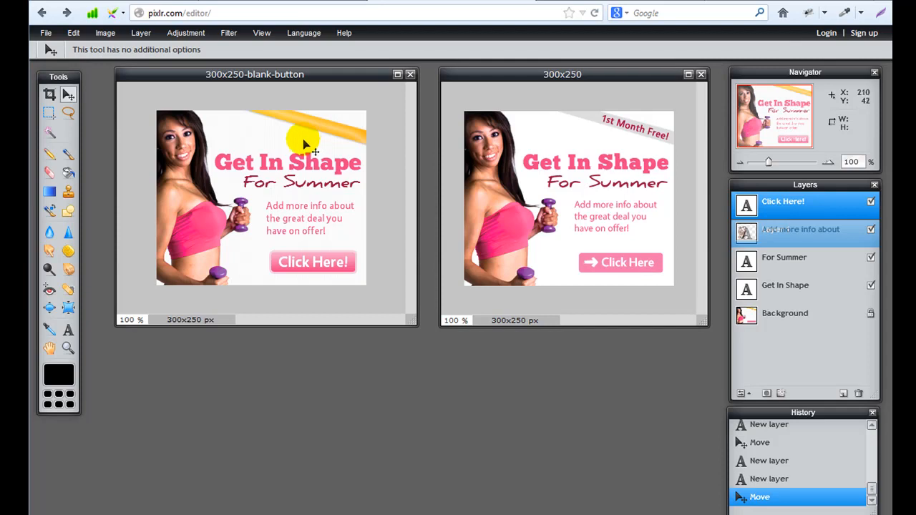
# Add the text "1st Month Free!" near the yellow ribbon on the blank banner and set it to Bold at size 14.
pyautogui.press('t')
pyautogui.click(269, 132)
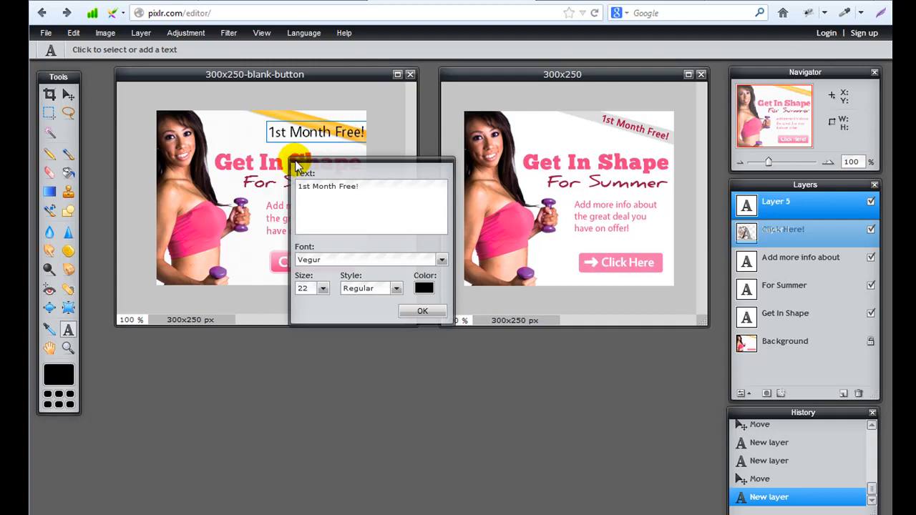
pyautogui.click(313, 288)
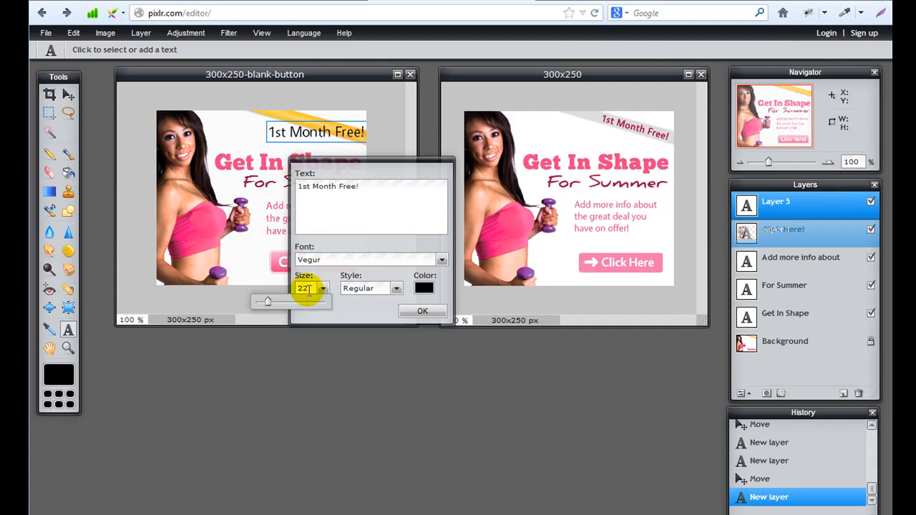
pyautogui.write('14')
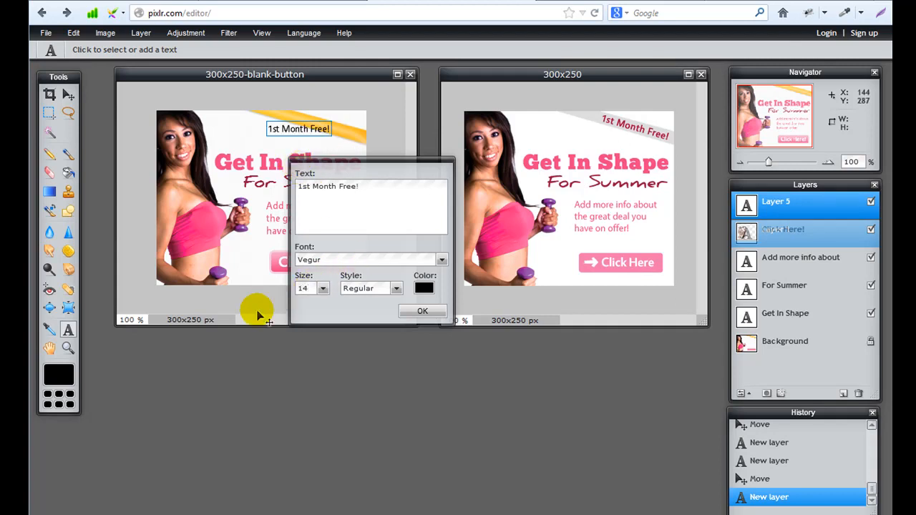
pyautogui.click(371, 288)
pyautogui.click(372, 305)
pyautogui.click(369, 289)
pyautogui.click(352, 312)
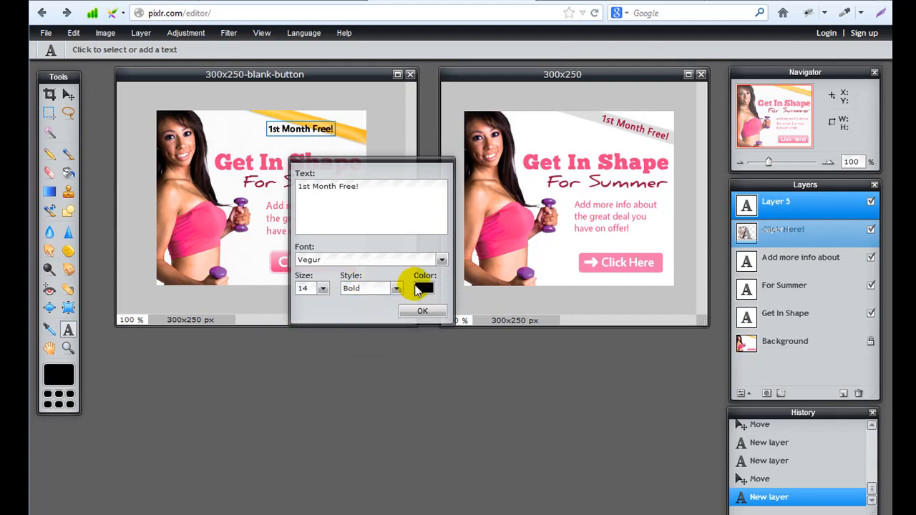
# Color the "1st Month Free!" text dark pink 991244, taking the hex code from the Notepad note, and finish the text.
pyautogui.click(423, 288)
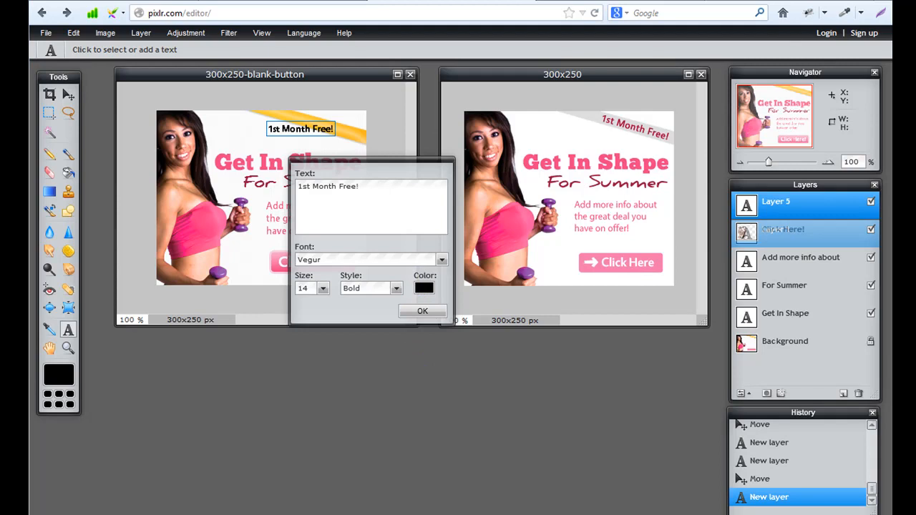
pyautogui.hotkey('alt', 'Tab')
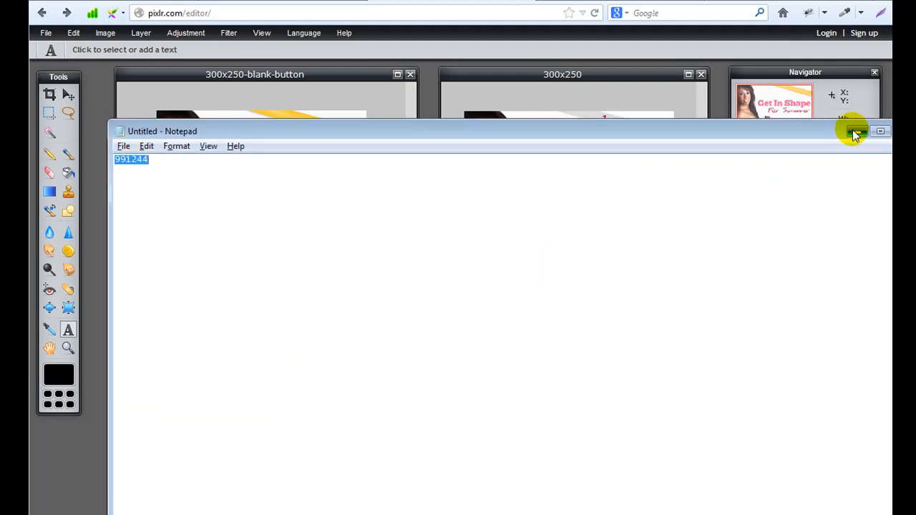
pyautogui.hotkey('alt', 'Tab')
pyautogui.click(424, 288)
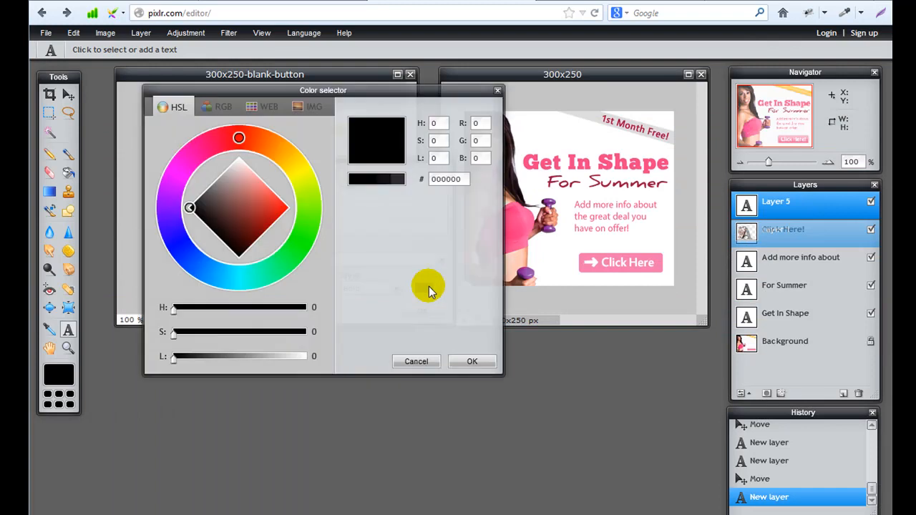
pyautogui.doubleClick(444, 178)
pyautogui.write('991244')
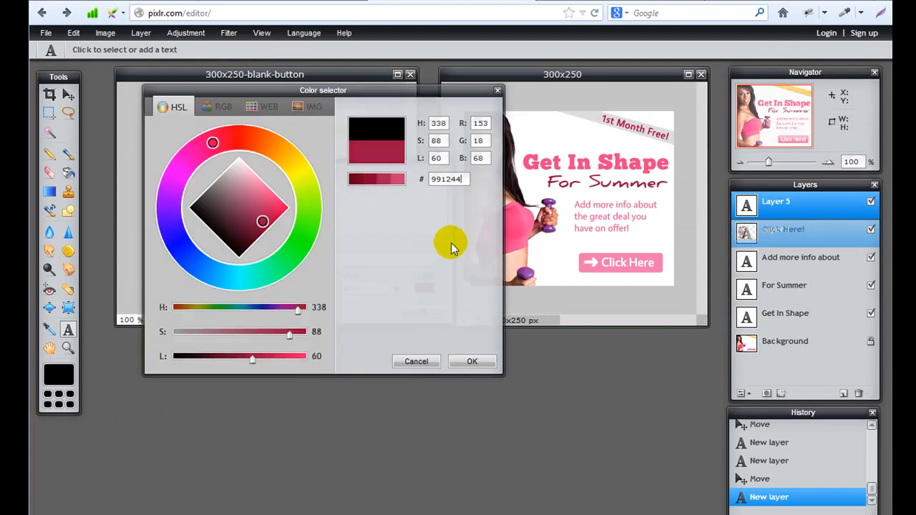
pyautogui.click(469, 361)
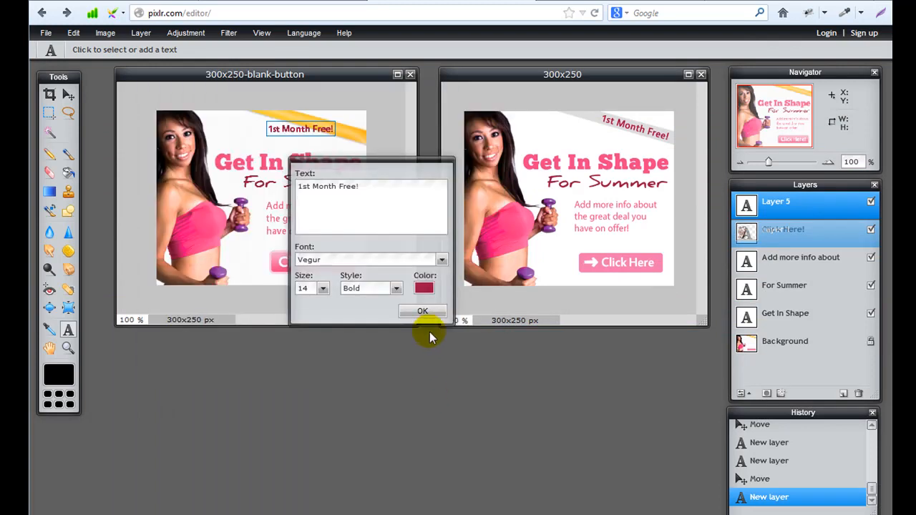
pyautogui.click(426, 313)
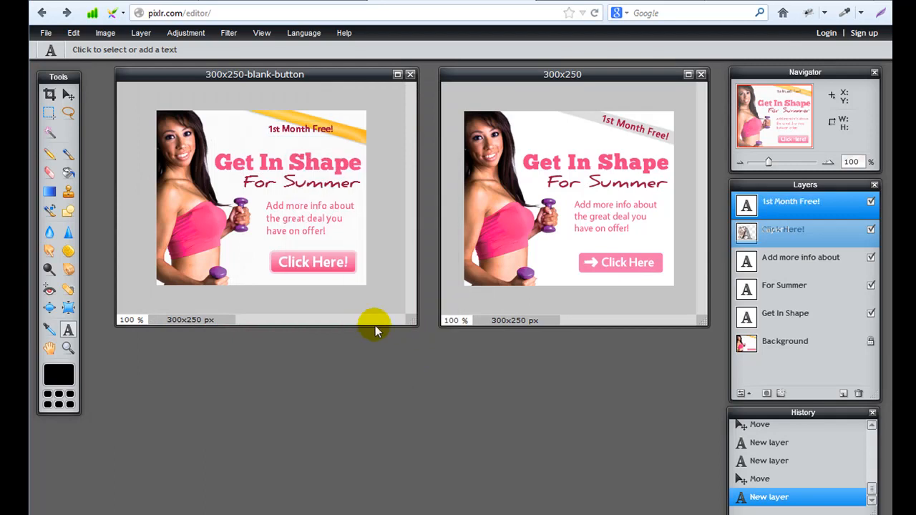
# Move the "1st Month Free!" text up and right onto the yellow ribbon and set its size to 15.
pyautogui.click(68, 94)
pyautogui.moveTo(282, 143); pyautogui.dragTo(301, 155)
pyautogui.press('t')
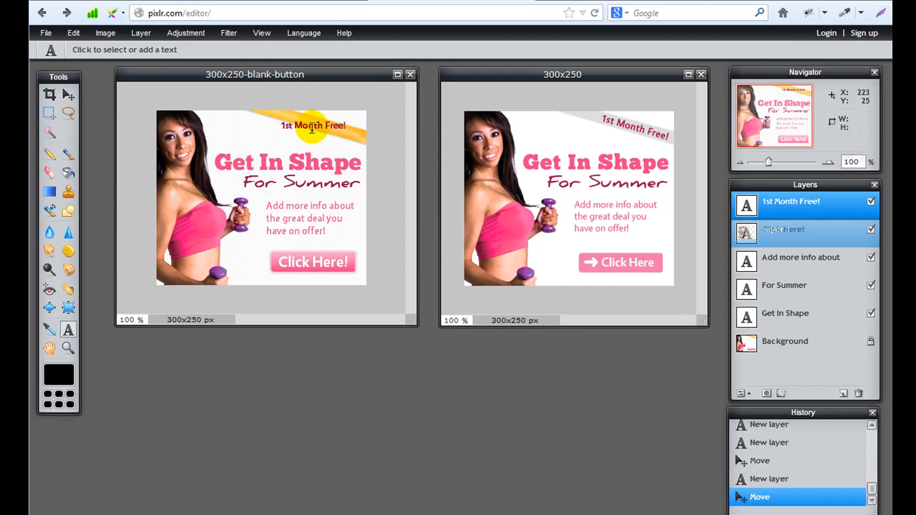
pyautogui.click(312, 131)
pyautogui.click(307, 287)
pyautogui.write('15')
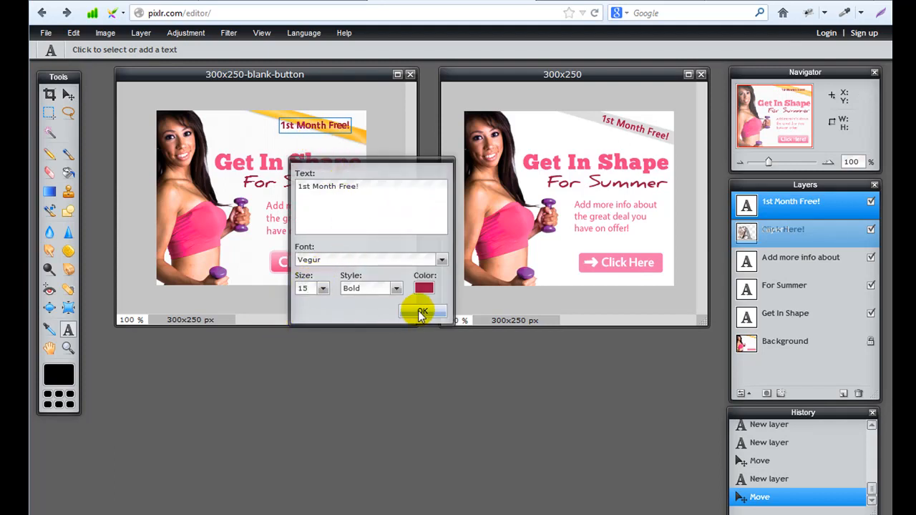
pyautogui.click(421, 312)
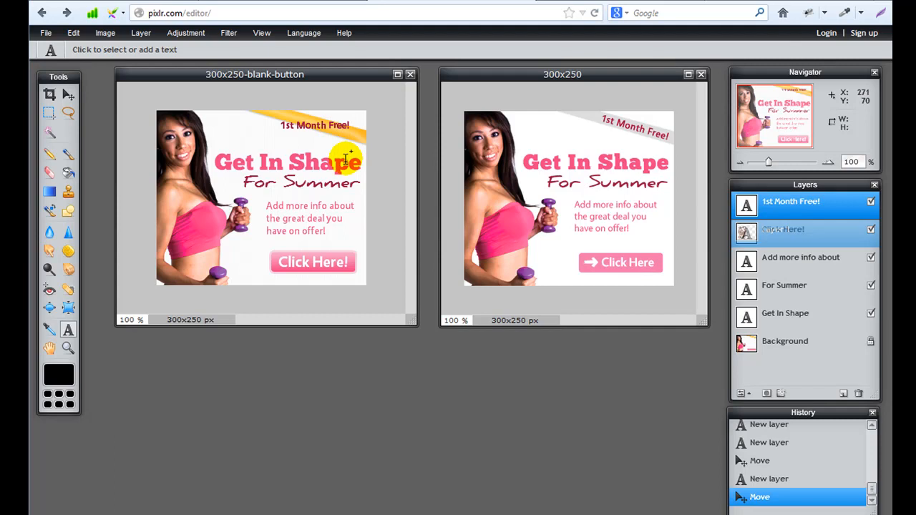
# Try editing the word "Free!" in the ribbon text with "asdf" and restore the wording to "1st Month Free!".
pyautogui.click(316, 128)
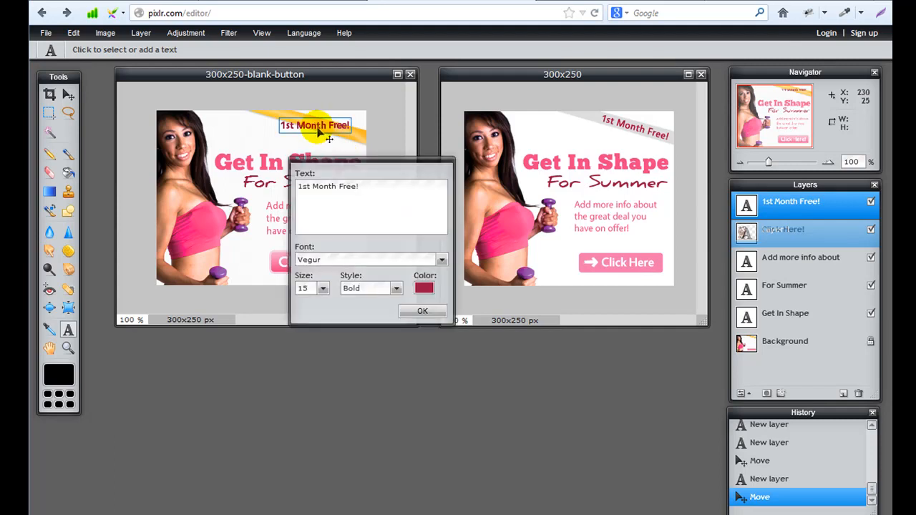
pyautogui.moveTo(338, 199); pyautogui.dragTo(343, 199)
pyautogui.write('asdf')
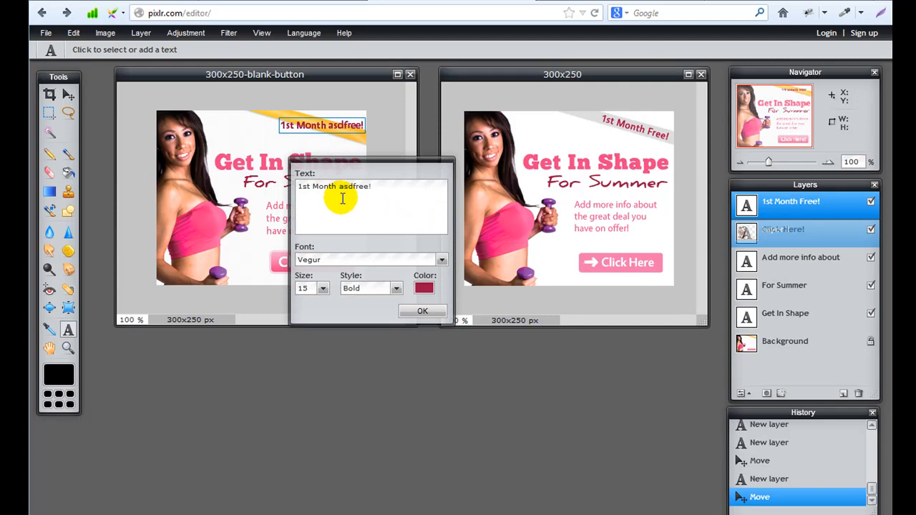
pyautogui.press('BackSpace')
pyautogui.press('BackSpace')
pyautogui.press('BackSpace')
pyautogui.press('BackSpace')
pyautogui.write('F')
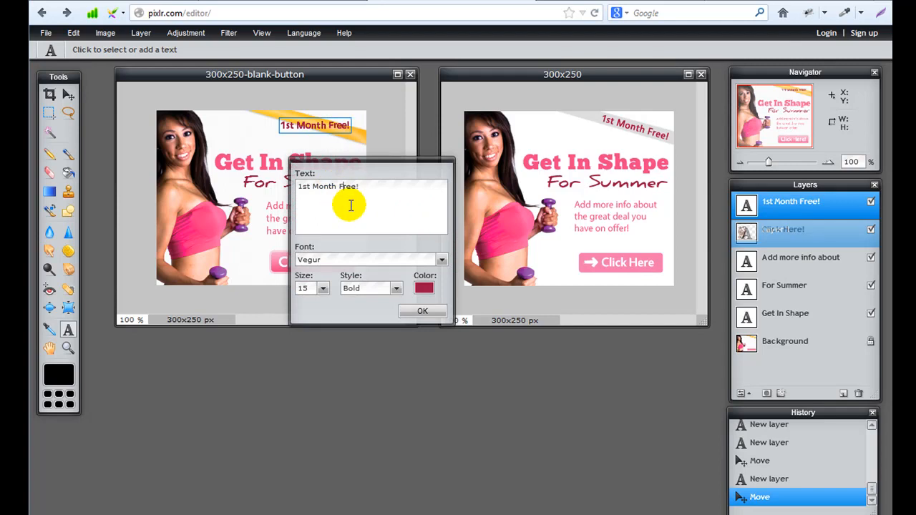
pyautogui.click(423, 311)
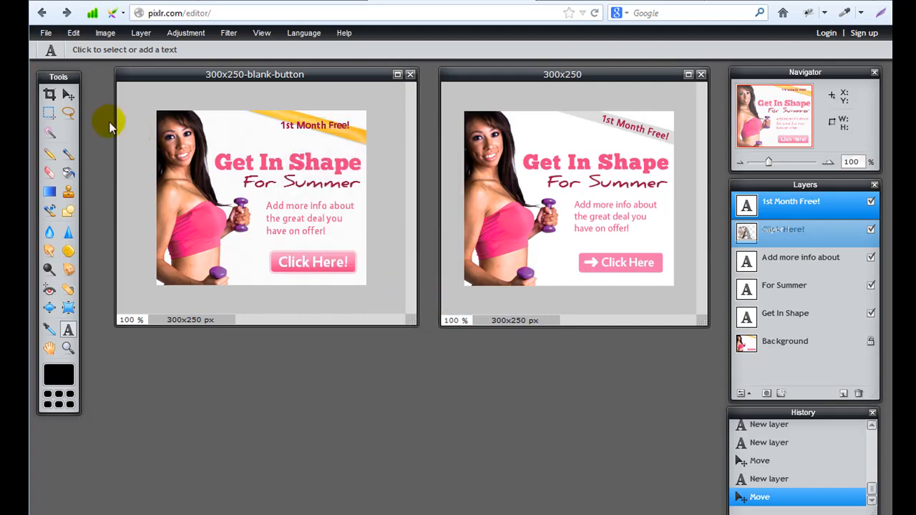
# Rasterize the "1st Month Free!" text layer.
pyautogui.click(68, 93)
pyautogui.rightClick(788, 209)
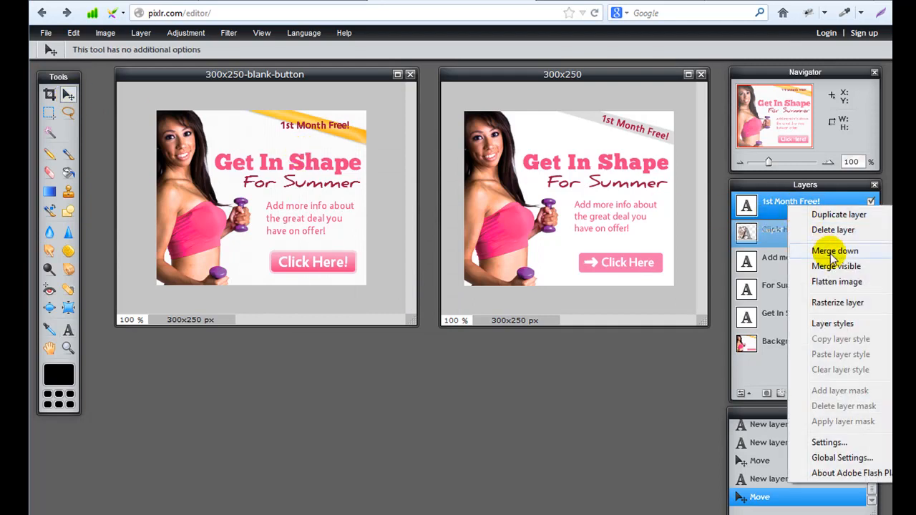
pyautogui.click(840, 303)
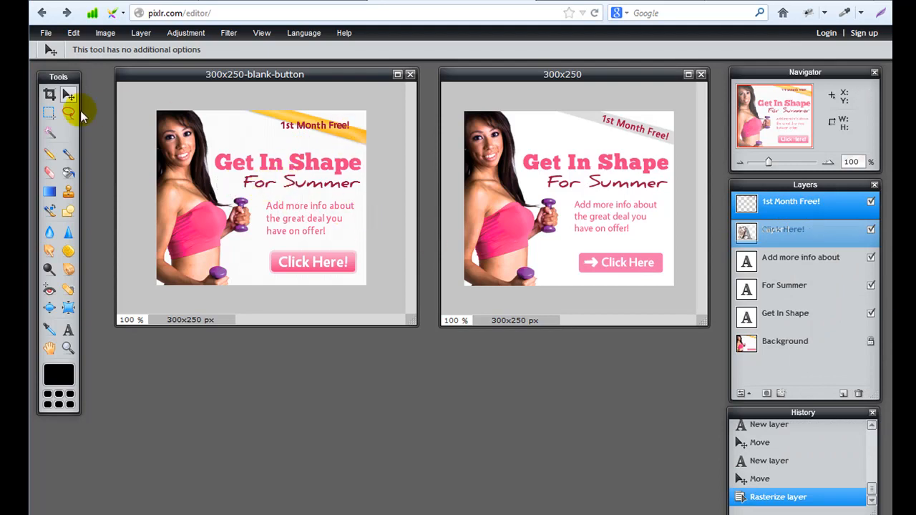
# Rotate the "1st Month Free!" layer clockwise with Free transform to match the ribbon's slope and shift it onto the ribbon.
pyautogui.click(74, 33)
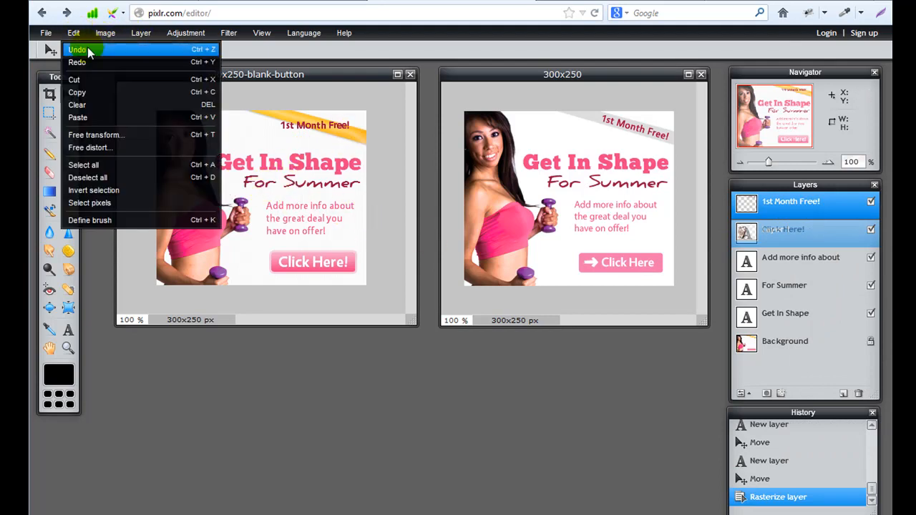
pyautogui.click(104, 136)
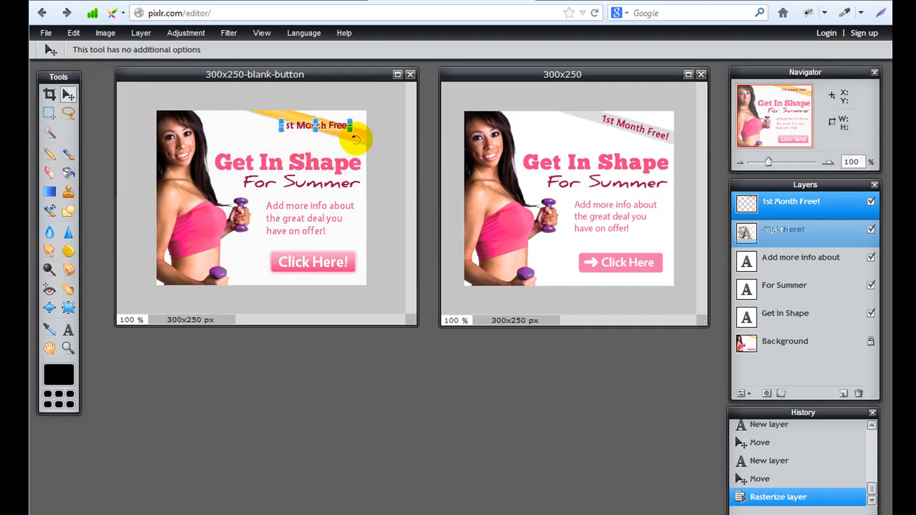
pyautogui.moveTo(360, 126)
pyautogui.mouseDown()
pyautogui.moveTo(368, 132)
pyautogui.moveTo(356, 142)
pyautogui.mouseUp()
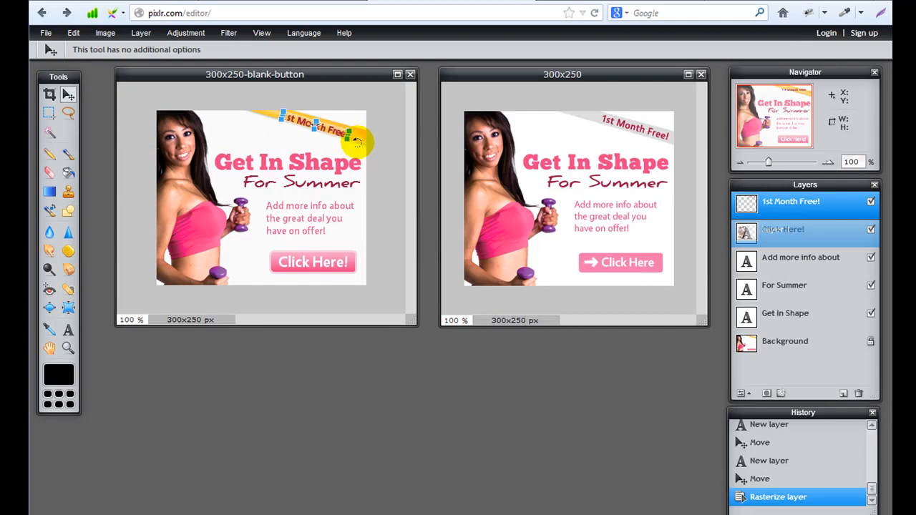
pyautogui.moveTo(342, 133); pyautogui.dragTo(343, 136)
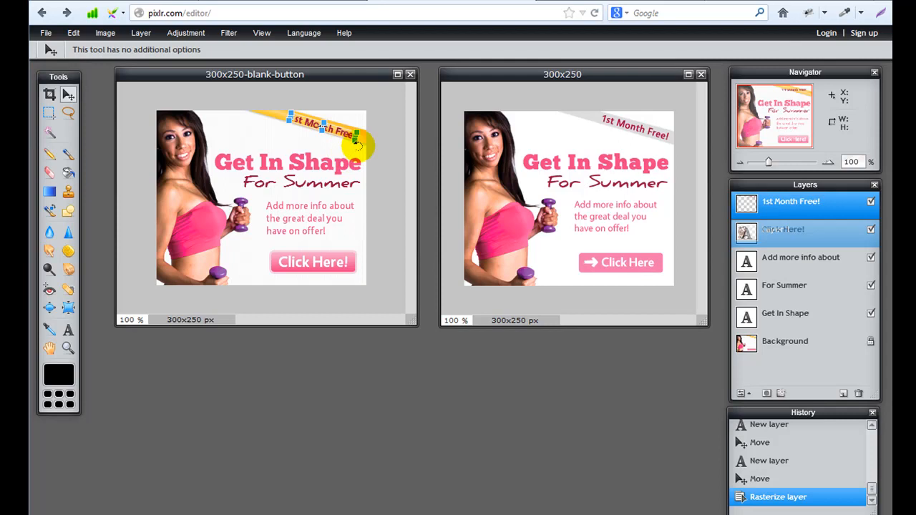
pyautogui.click(368, 147)
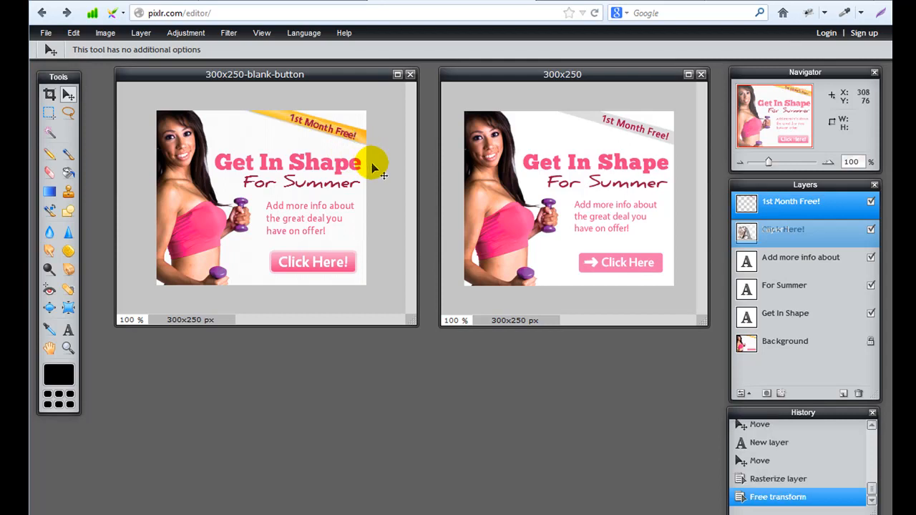
# Nudge the "1st Month Free!" text right in small increments to center it along the ribbon.
pyautogui.press('Right')
pyautogui.press('Right')
pyautogui.press('Right')
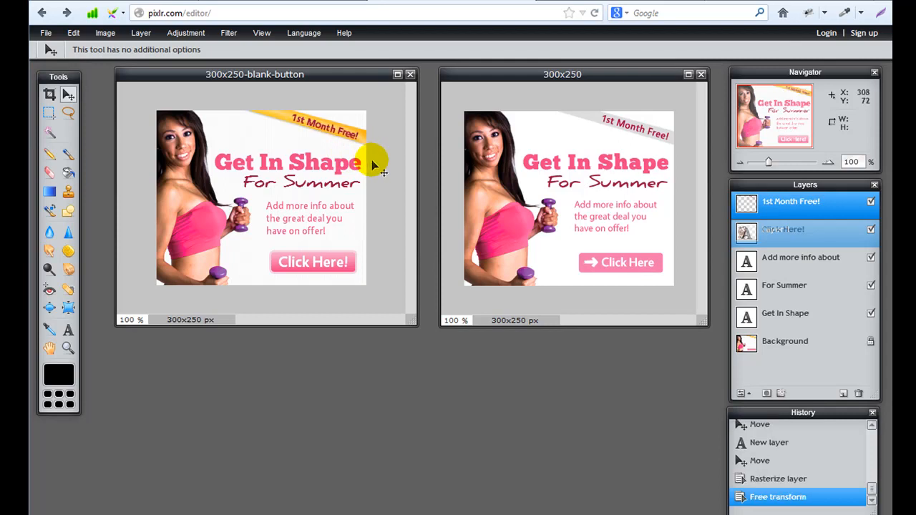
pyautogui.press('Right')
pyautogui.press('Right')
pyautogui.press('Right')
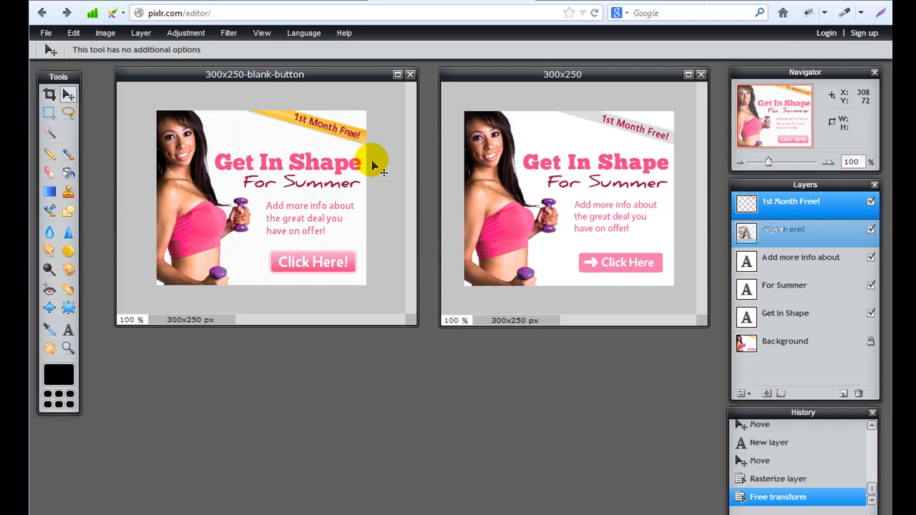
# Fine-tune the rotation of the "1st Month Free!" text with two more small Free transform adjustments.
pyautogui.hotkey('ctrl', 't')
pyautogui.moveTo(373, 133); pyautogui.dragTo(370, 137)
pyautogui.press('Return')
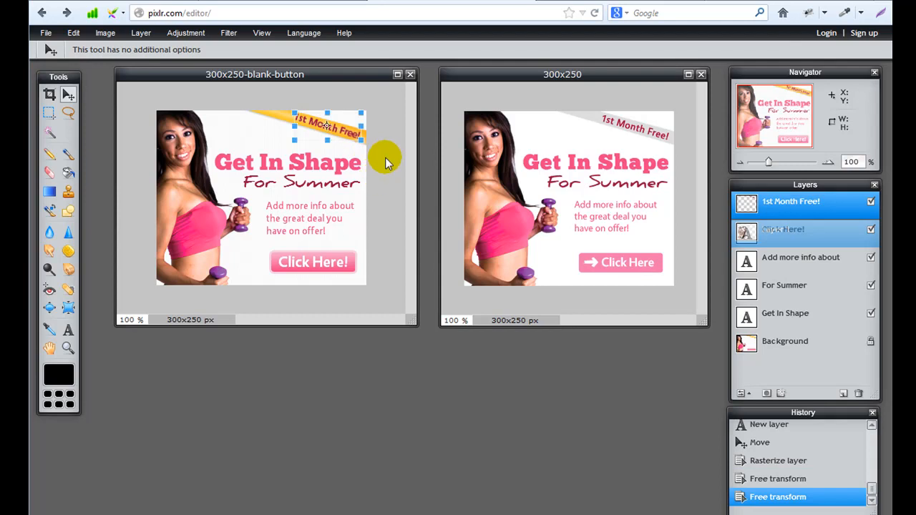
pyautogui.hotkey('ctrl', 't')
pyautogui.moveTo(366, 134); pyautogui.dragTo(371, 135)
pyautogui.press('Return')
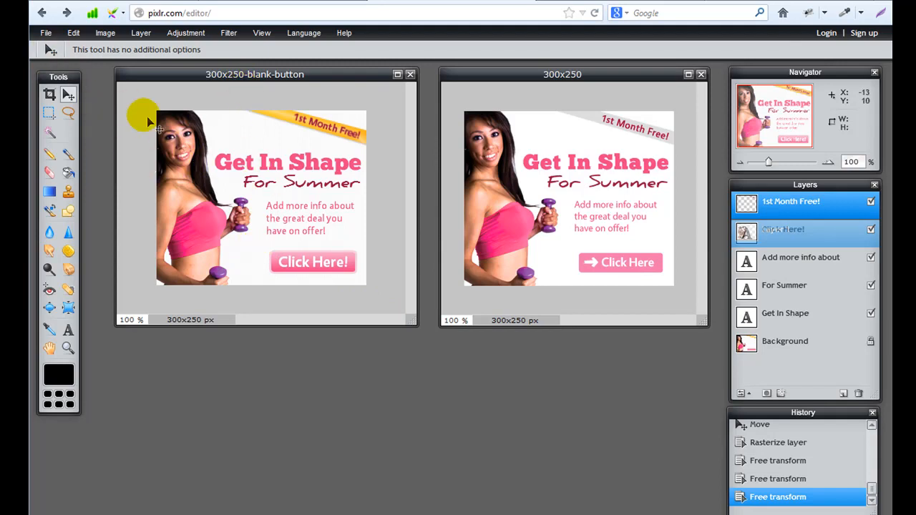
# Open the save options for the finished banner and check the JPEG quality and file size.
pyautogui.click(50, 36)
pyautogui.click(67, 105)
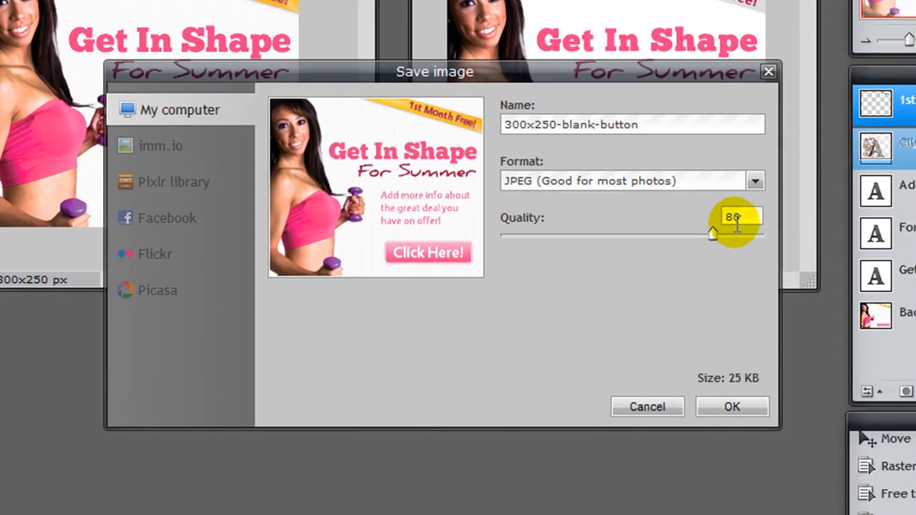
pyautogui.doubleClick(731, 221)
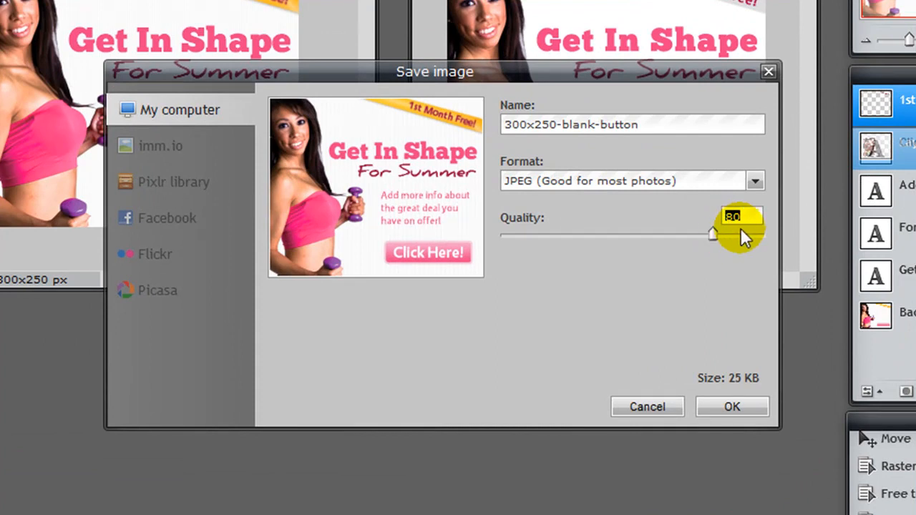
pyautogui.click(737, 381)
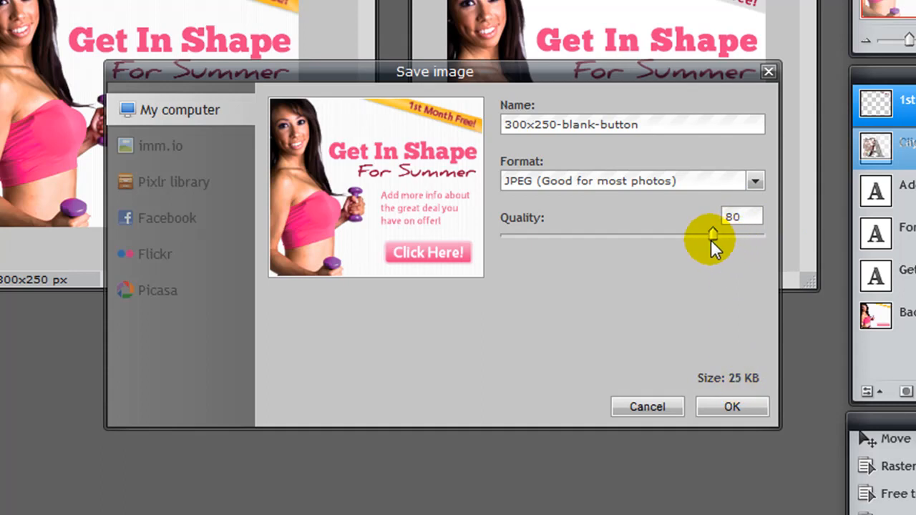
# Compare the banner's file size at JPEG quality 90 and 100.
pyautogui.doubleClick(727, 221)
pyautogui.write('90')
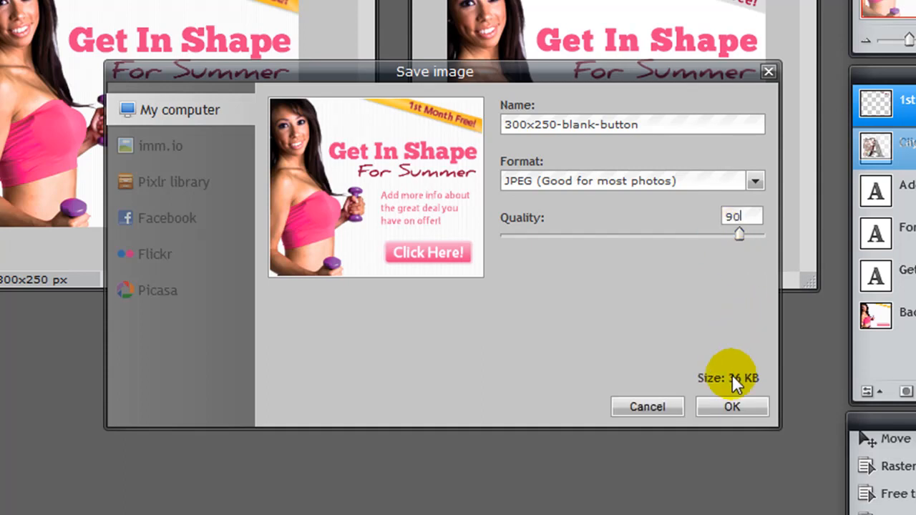
pyautogui.doubleClick(737, 218)
pyautogui.write('100')
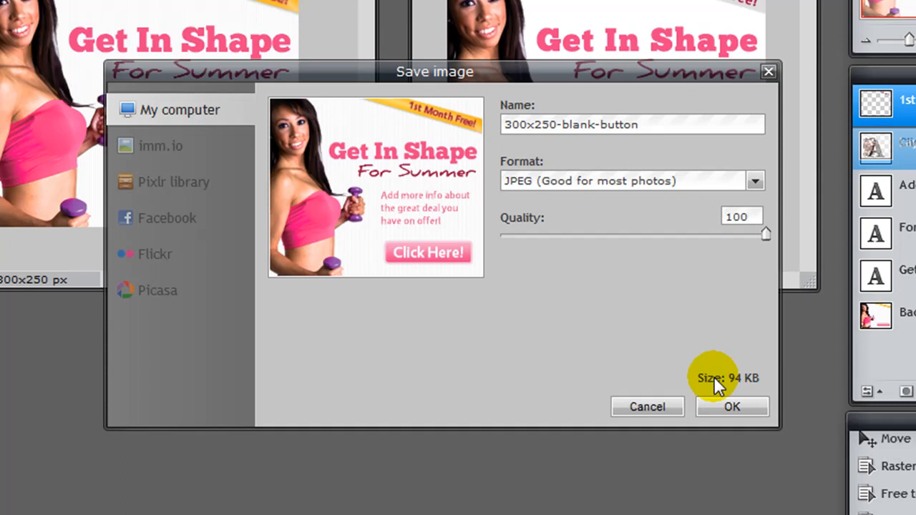
# Set the JPEG quality to 90 and confirm the save options to continue to choosing the file location.
pyautogui.doubleClick(752, 216)
pyautogui.write('90')
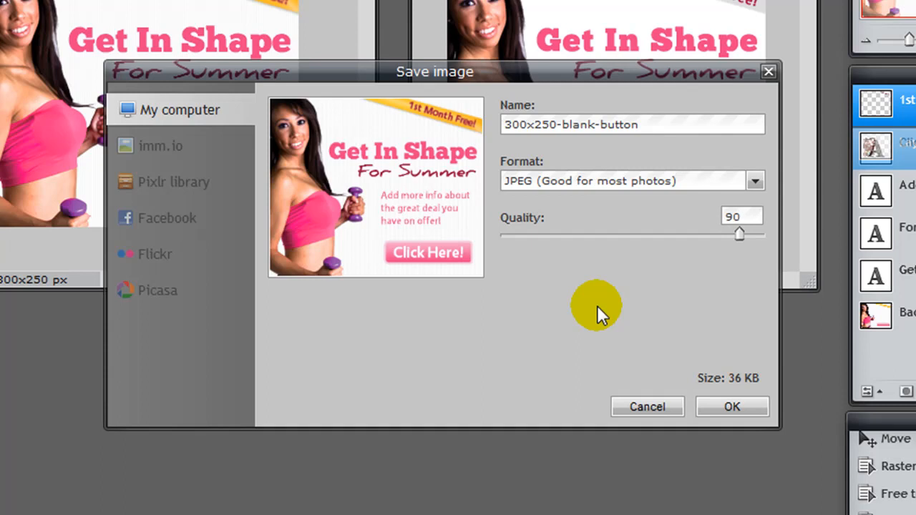
pyautogui.click(731, 405)
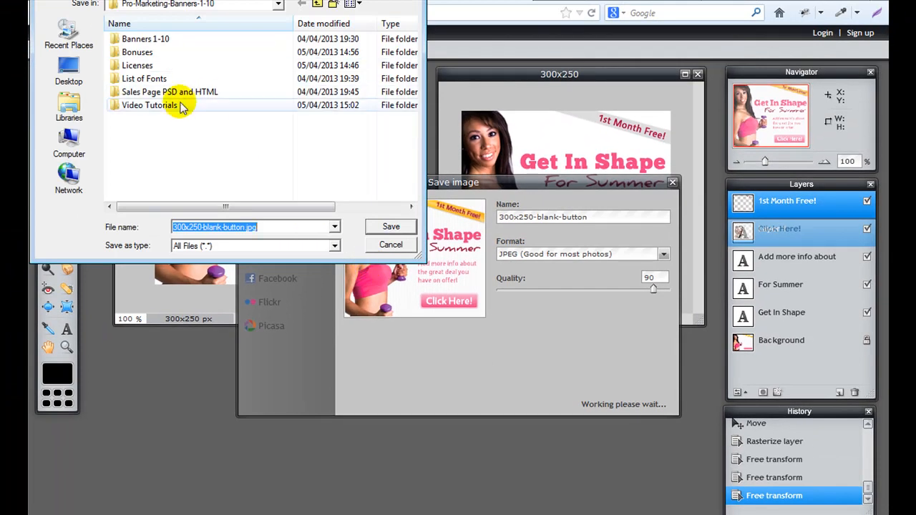
pyautogui.doubleClick(145, 40)
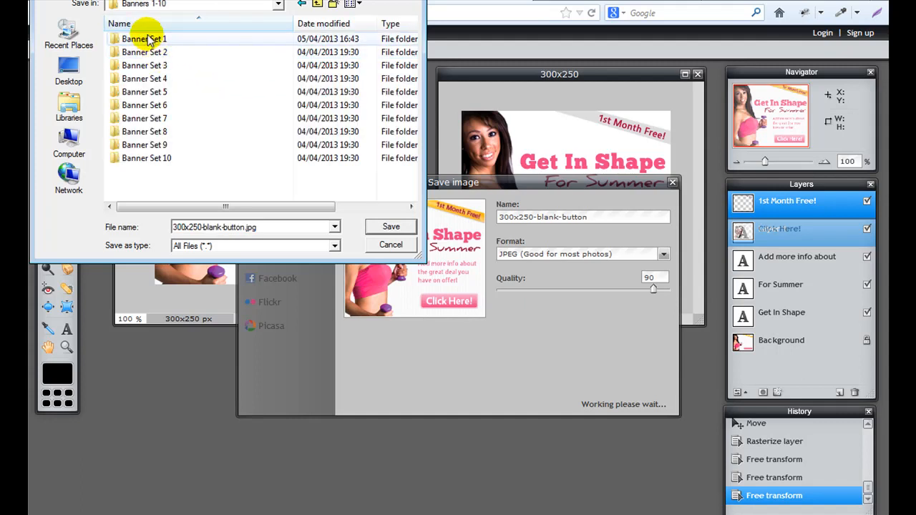
pyautogui.doubleClick(151, 42)
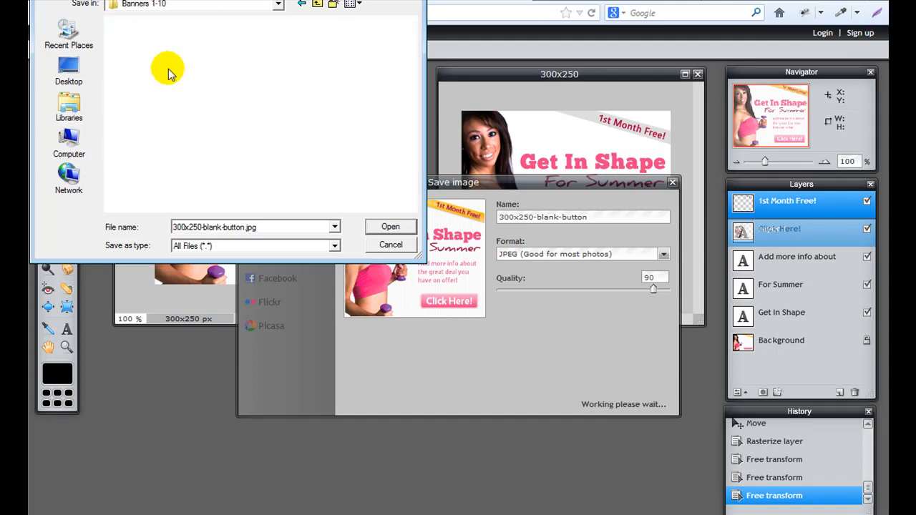
pyautogui.click(315, 5)
pyautogui.click(316, 5)
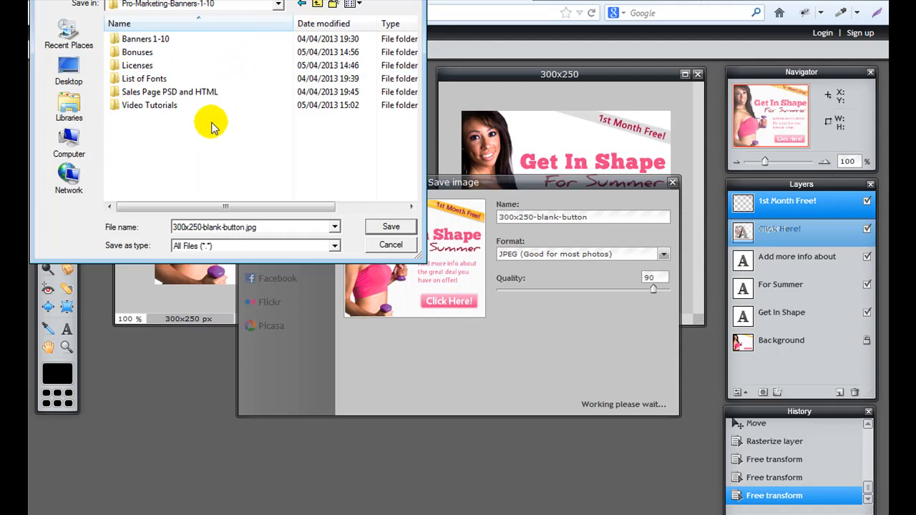
# Name the JPEG diet-banner-300x250.jpg and save it in the Pro-Marketing-Banners-1-10 folder.
pyautogui.doubleClick(240, 227)
pyautogui.moveTo(246, 227); pyautogui.dragTo(160, 229)
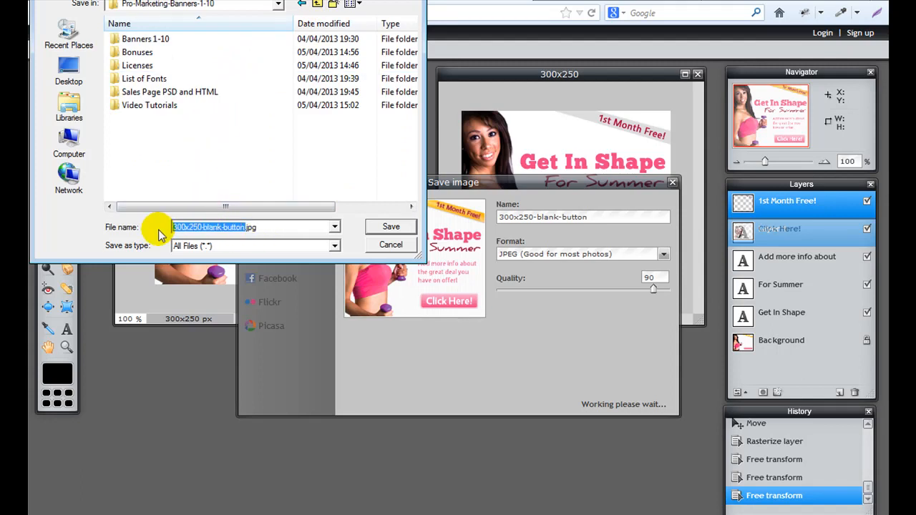
pyautogui.write('diet-banner-300x250')
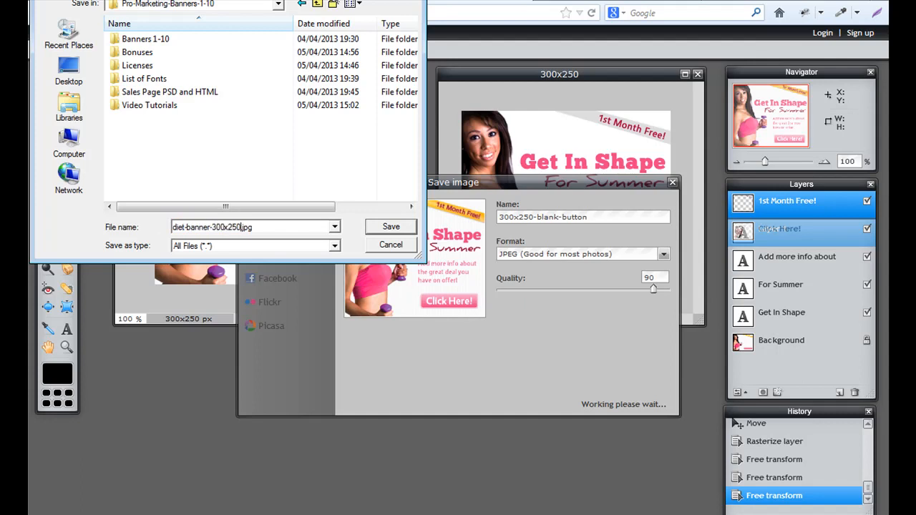
pyautogui.moveTo(159, 228); pyautogui.dragTo(207, 228)
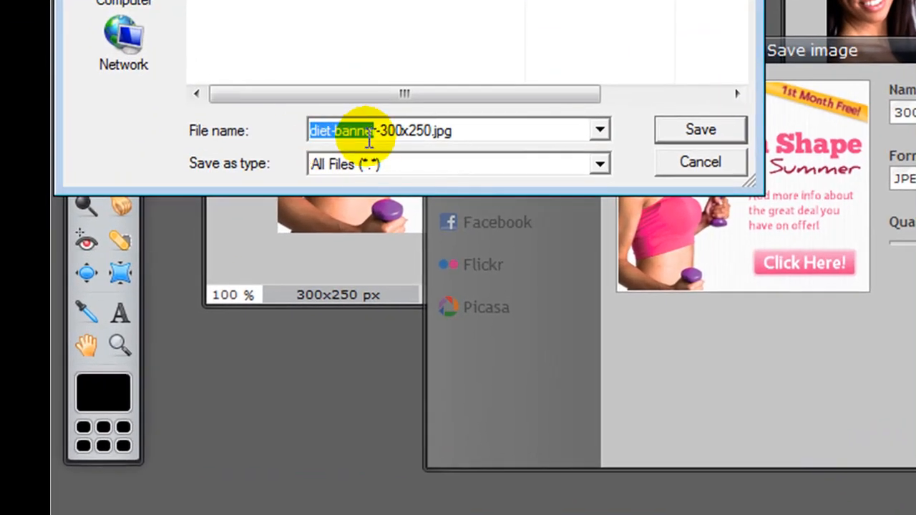
pyautogui.moveTo(353, 144); pyautogui.dragTo(433, 132)
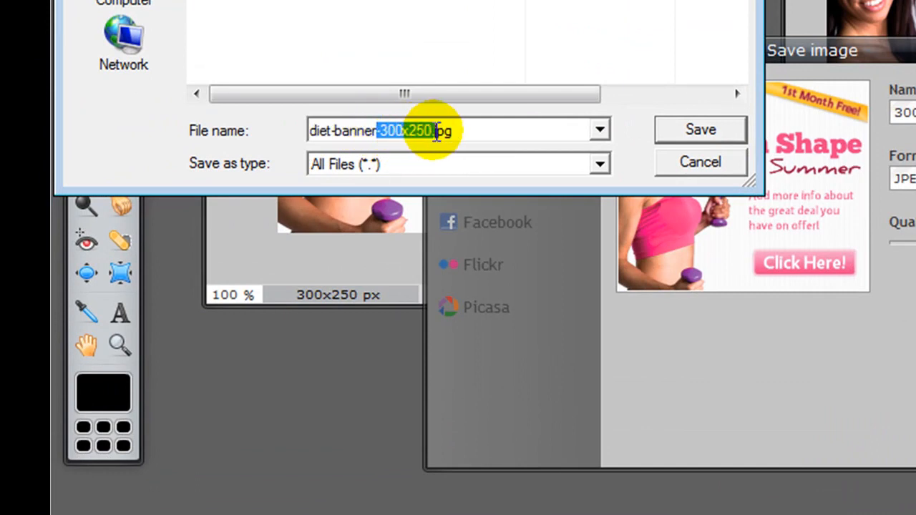
pyautogui.click(699, 131)
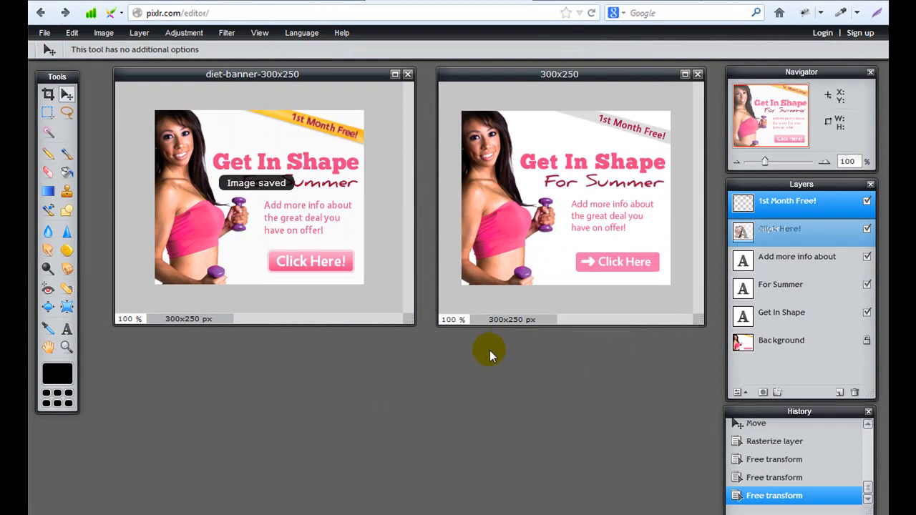
# Reopen the save options for the banner and set the format to PXD (Layered Pixlr image).
pyautogui.click(45, 32)
pyautogui.hotkey('ctrl', 's')
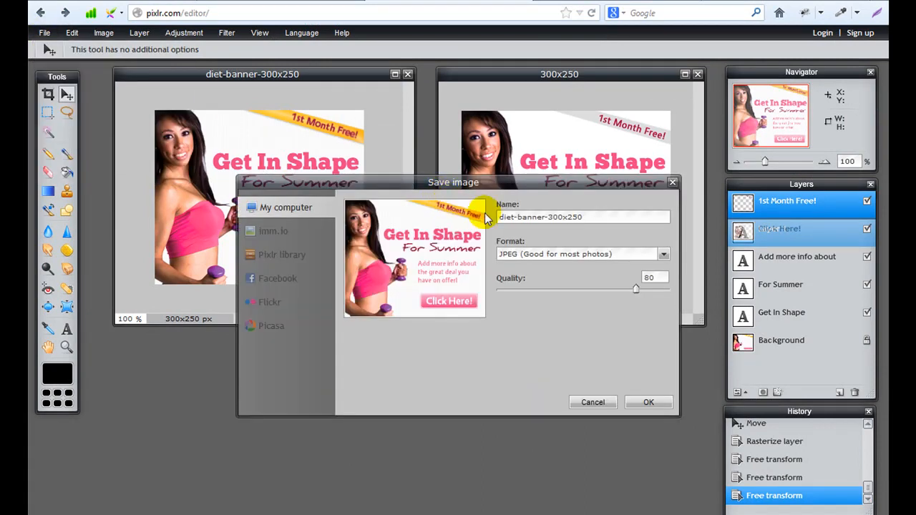
pyautogui.click(587, 252)
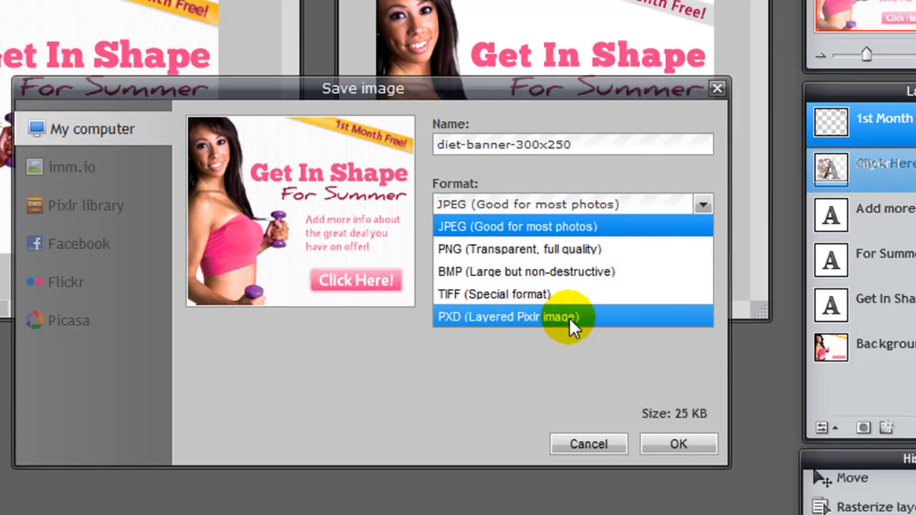
pyautogui.click(569, 317)
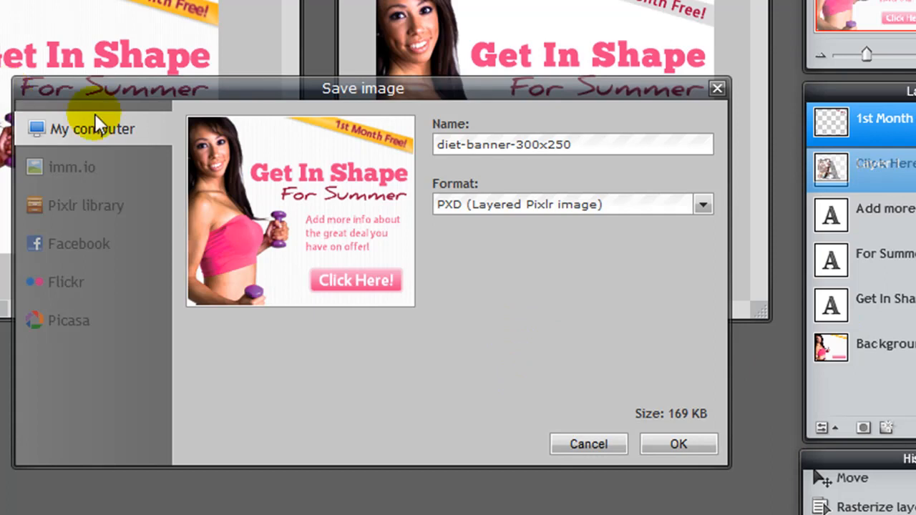
pyautogui.moveTo(311, 88); pyautogui.dragTo(335, 305)
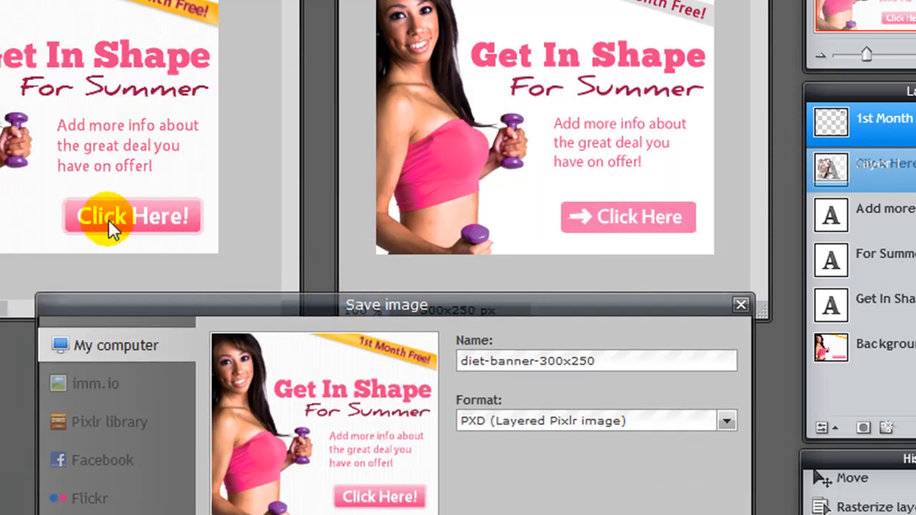
pyautogui.moveTo(251, 310); pyautogui.dragTo(228, 121)
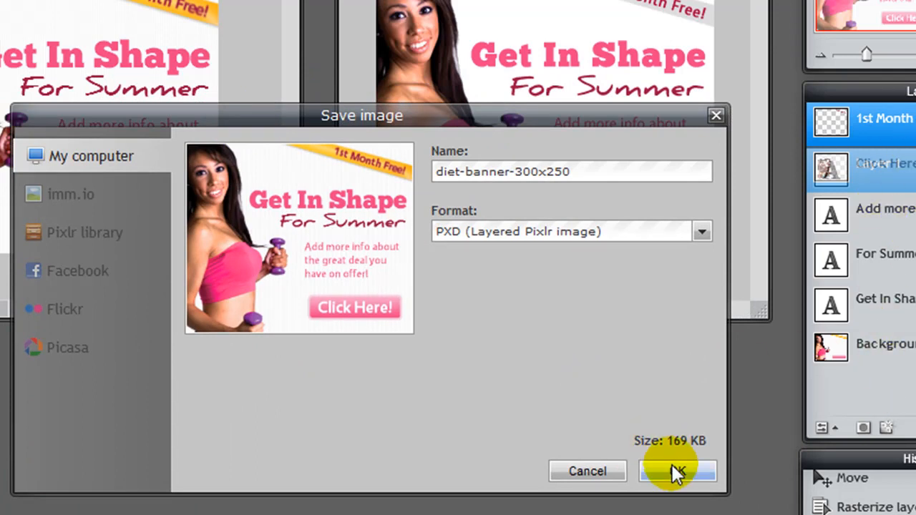
# Keep the name diet-banner-300x250 and save the layered PXD copy to the computer alongside the JPEG.
pyautogui.click(538, 175)
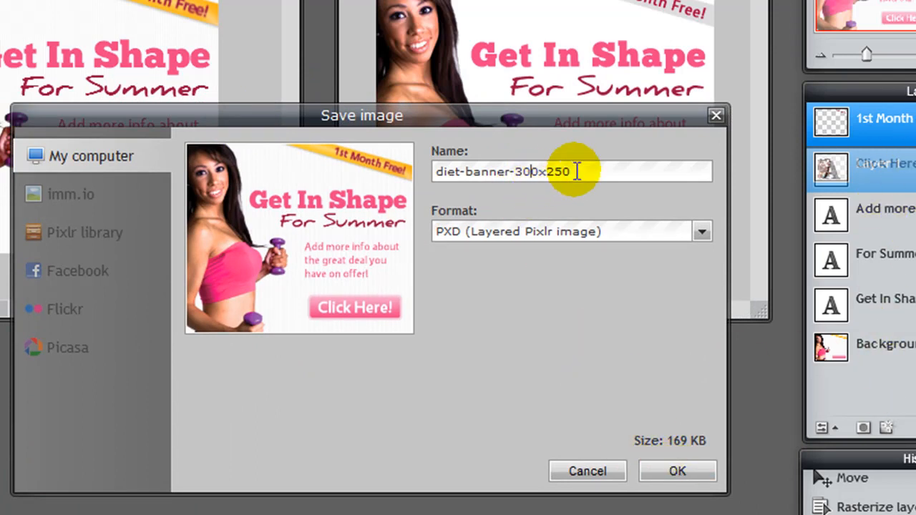
pyautogui.moveTo(577, 169); pyautogui.dragTo(345, 175)
pyautogui.click(583, 170)
pyautogui.click(672, 472)
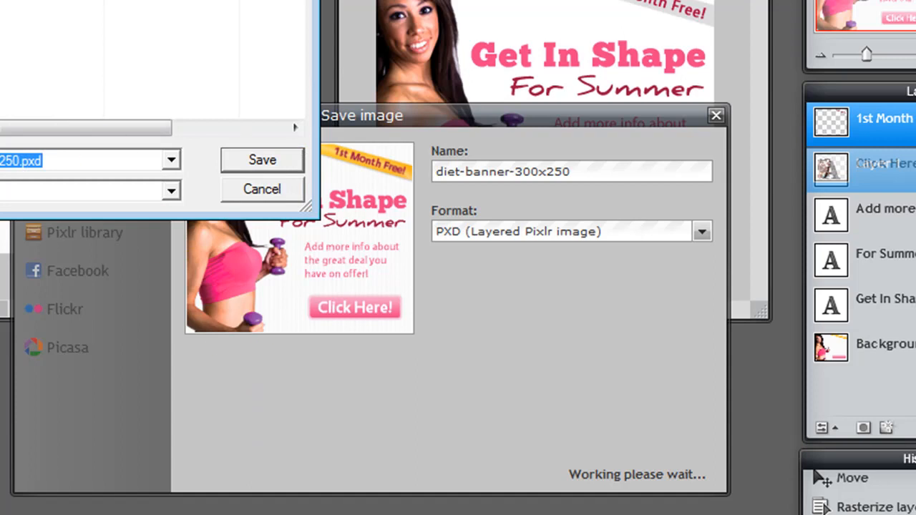
pyautogui.click(229, 160)
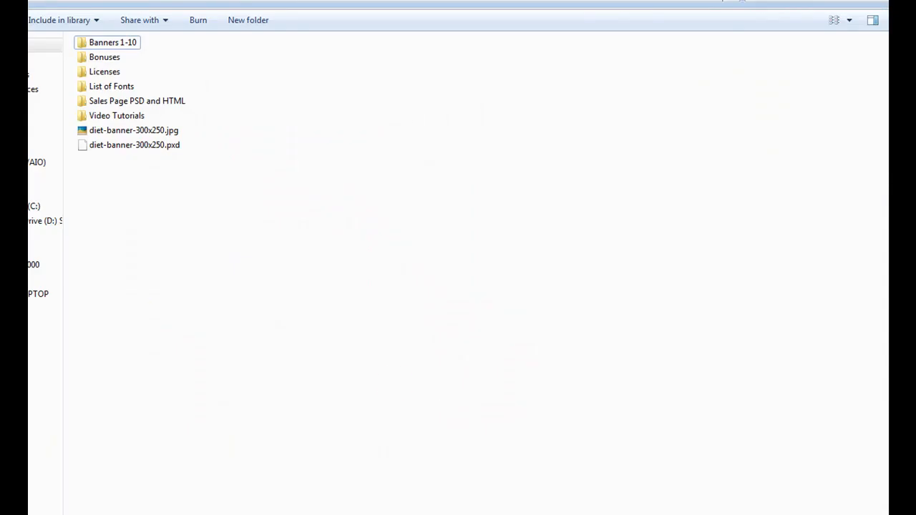
# In Windows Explorer, preview the saved diet-banner-300x250.jpg, close the preview and select diet-banner-300x250.pxd.
pyautogui.click(123, 135)
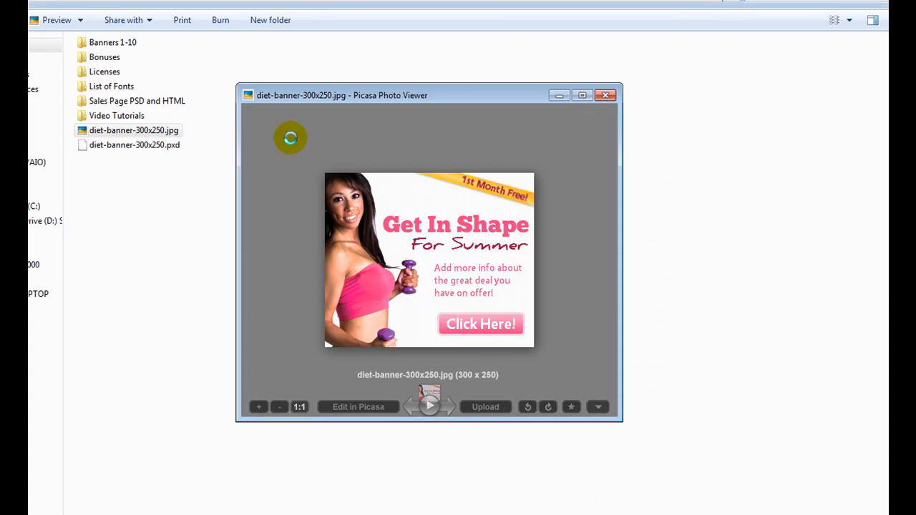
pyautogui.click(370, 139)
pyautogui.click(172, 145)
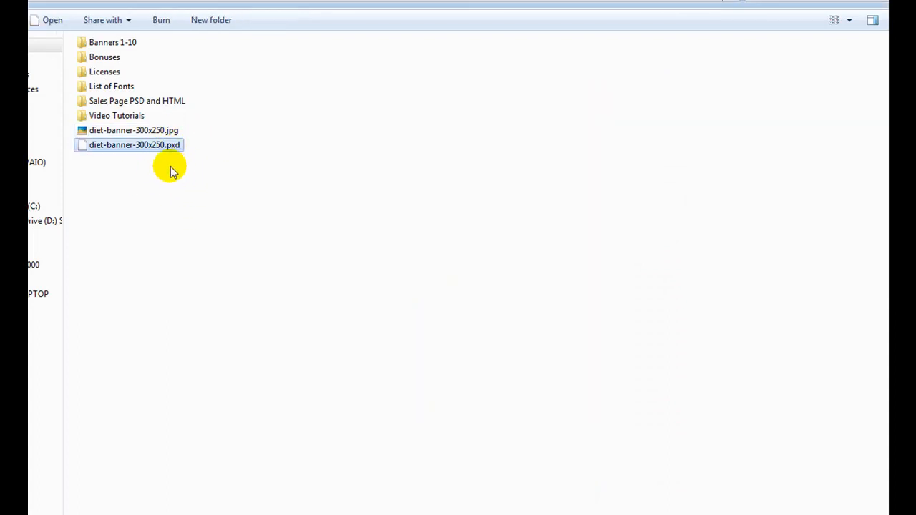